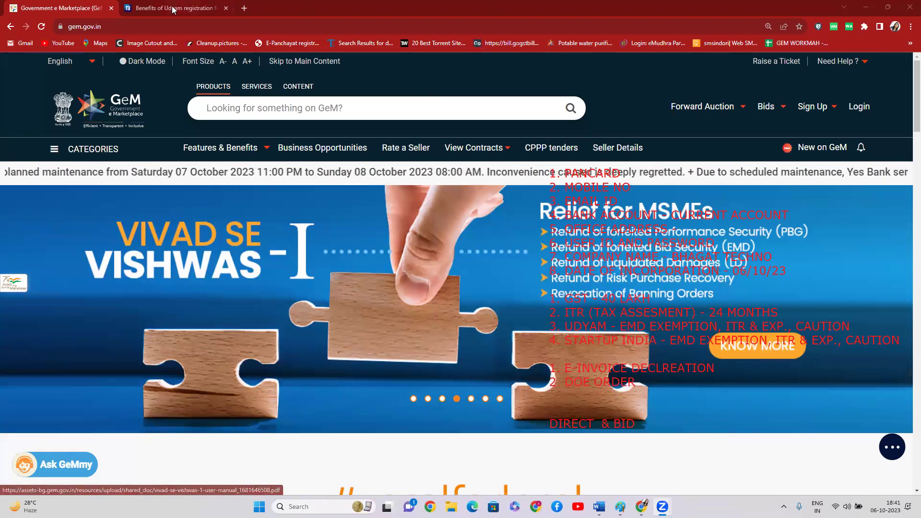
Step: In a new tab, load google.com and search for 'e invoice rules under gst'
{"action": "left_click", "coordinate": [245, 10]}
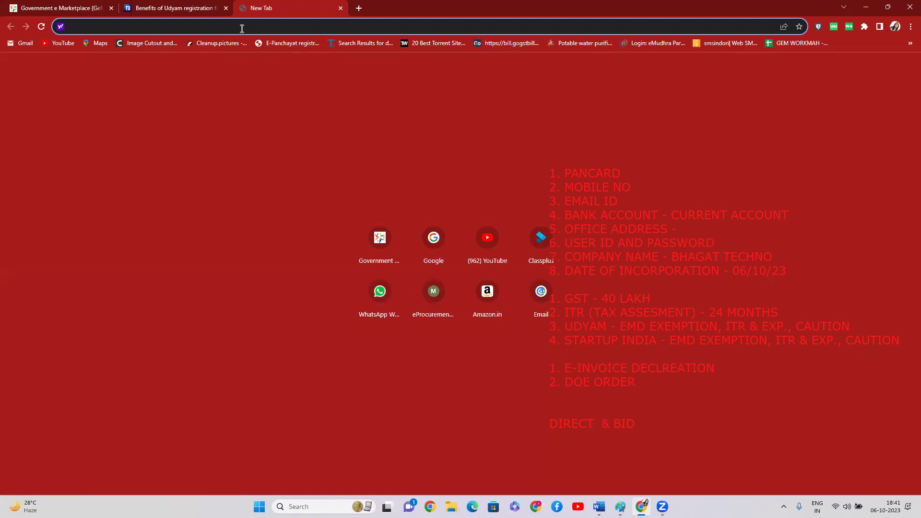
{"action": "type", "text": "E"}
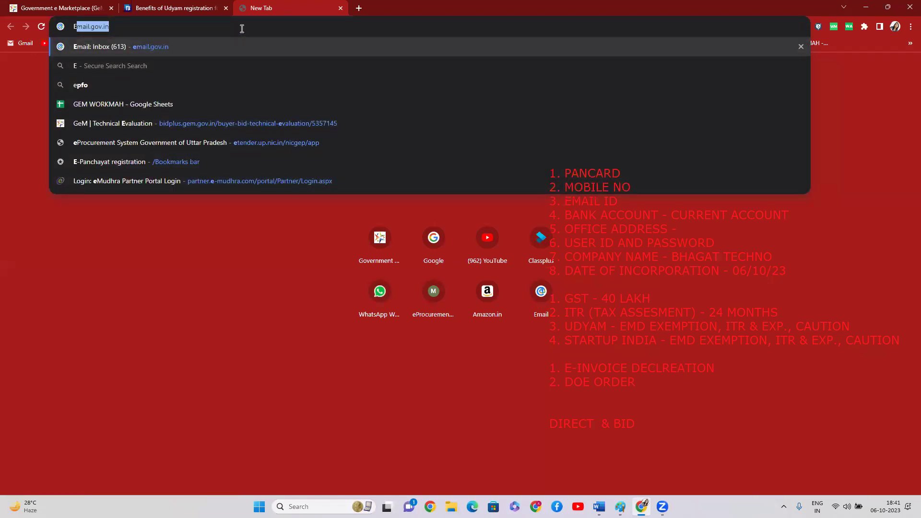
{"action": "key", "text": "BackSpace"}
{"action": "key", "text": "BackSpace"}
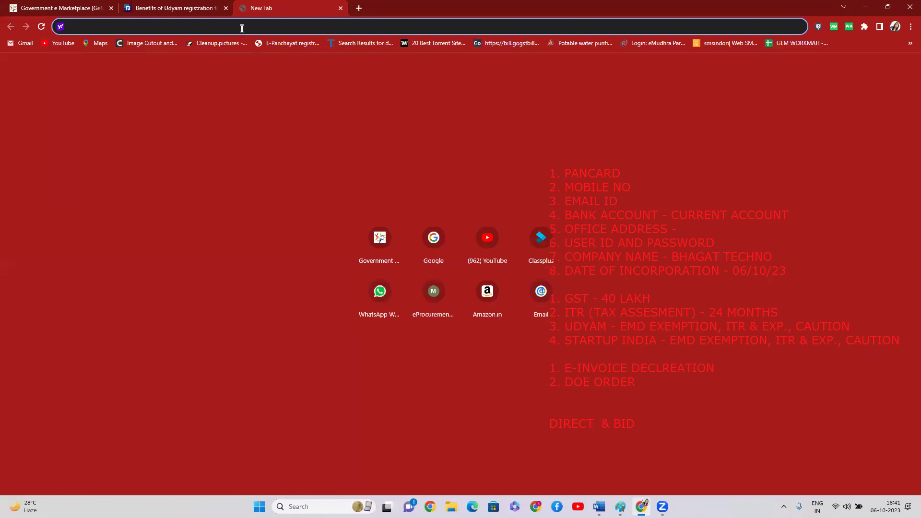
{"action": "type", "text": "GST"}
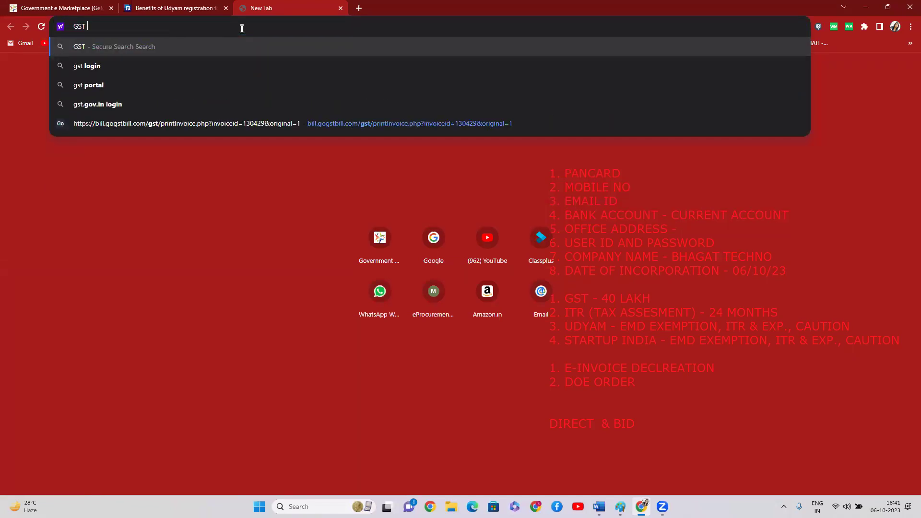
{"action": "key", "text": "BackSpace"}
{"action": "key", "text": "BackSpace"}
{"action": "key", "text": "BackSpace"}
{"action": "key", "text": "BackSpace"}
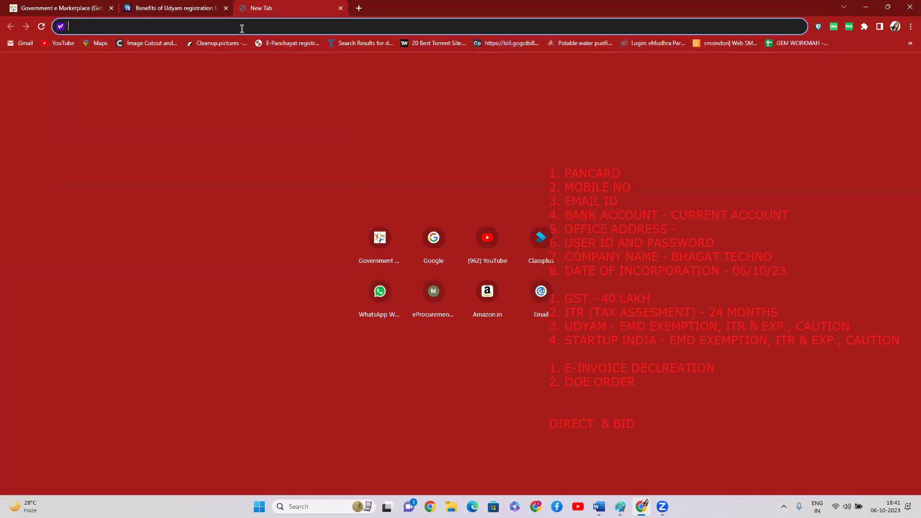
{"action": "type", "text": "GOOGLE.COM"}
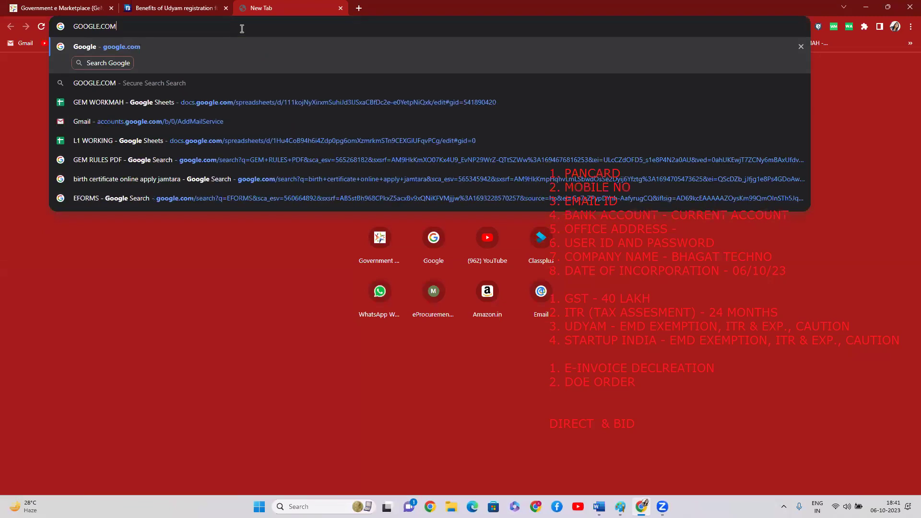
{"action": "key", "text": "Return"}
{"action": "type", "text": "EINVOICE R"}
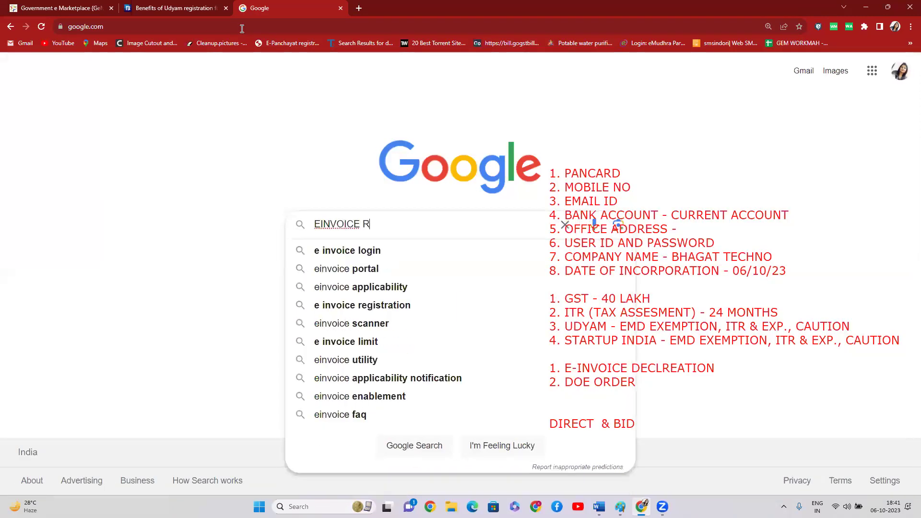
{"action": "type", "text": "ULES"}
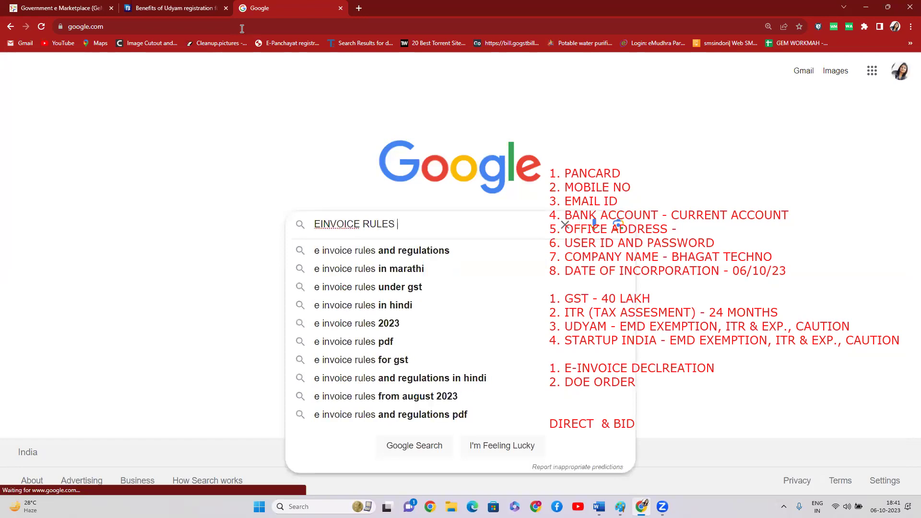
{"action": "left_click", "coordinate": [391, 289]}
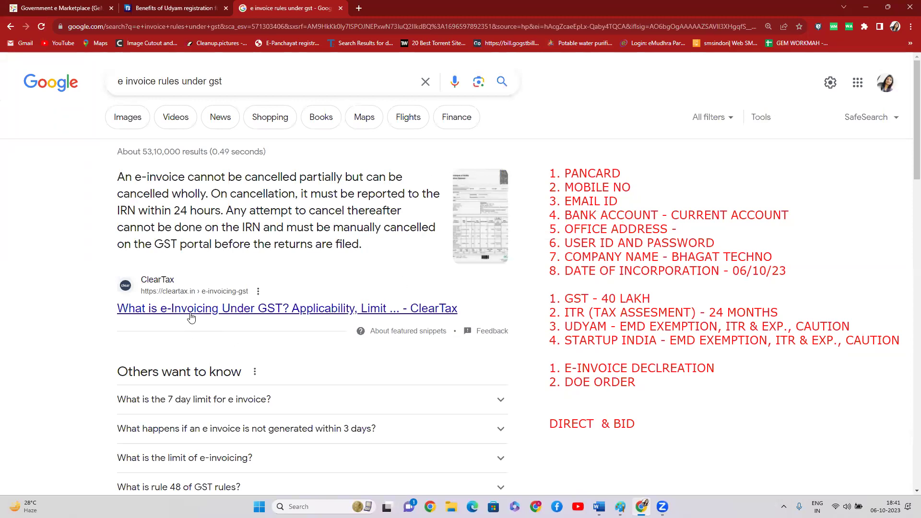
Step: Scroll the e-invoicing search results, then return to the GeM home page tab
{"action": "scroll", "coordinate": [191, 317], "scroll_direction": "down", "scroll_amount": 6}
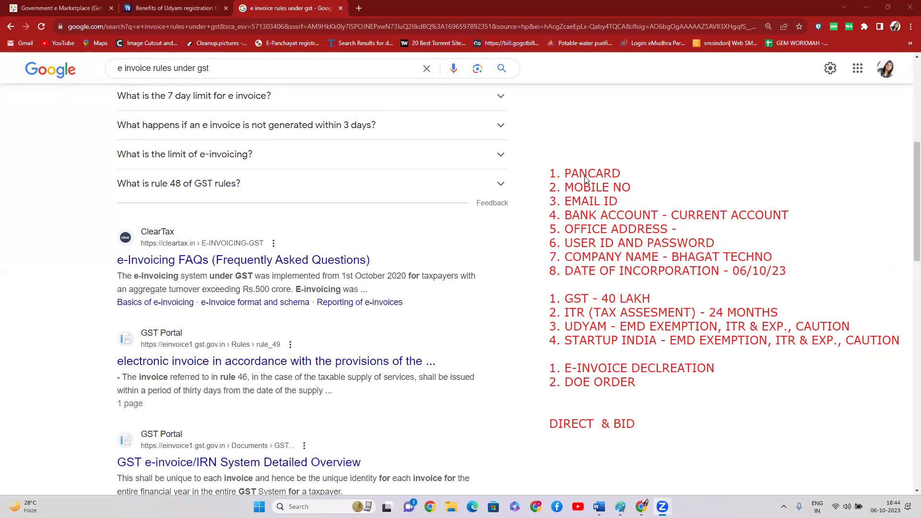
{"action": "left_click", "coordinate": [56, 8]}
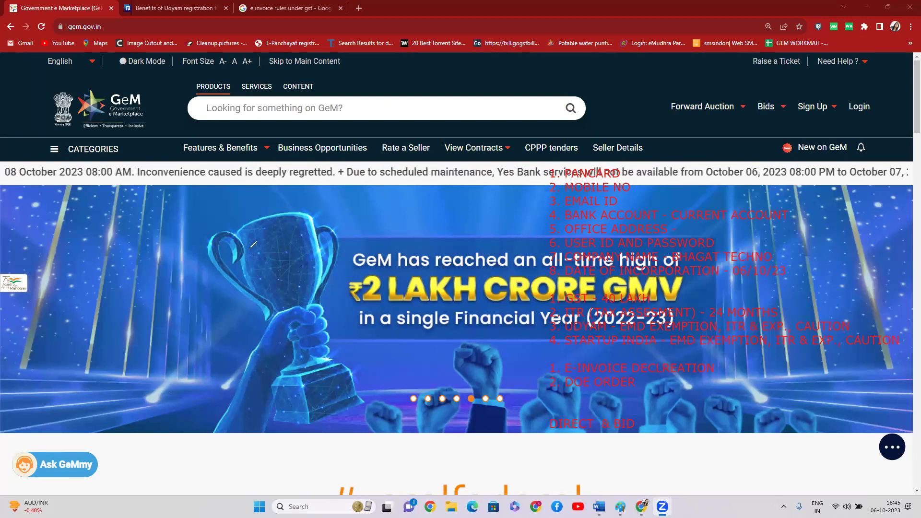
{"action": "left_click", "coordinate": [190, 374]}
Step: Write an '80%' text note over the GeM home page banner, replacing the '>20%' draft
{"action": "type", "text": ">20%"}
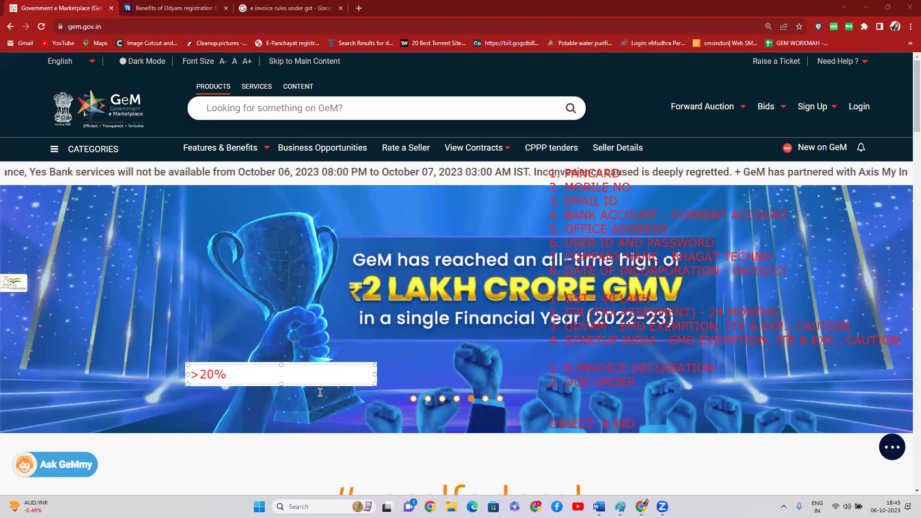
{"action": "key", "text": "BackSpace"}
{"action": "key", "text": "BackSpace"}
{"action": "key", "text": "BackSpace"}
{"action": "key", "text": "BackSpace"}
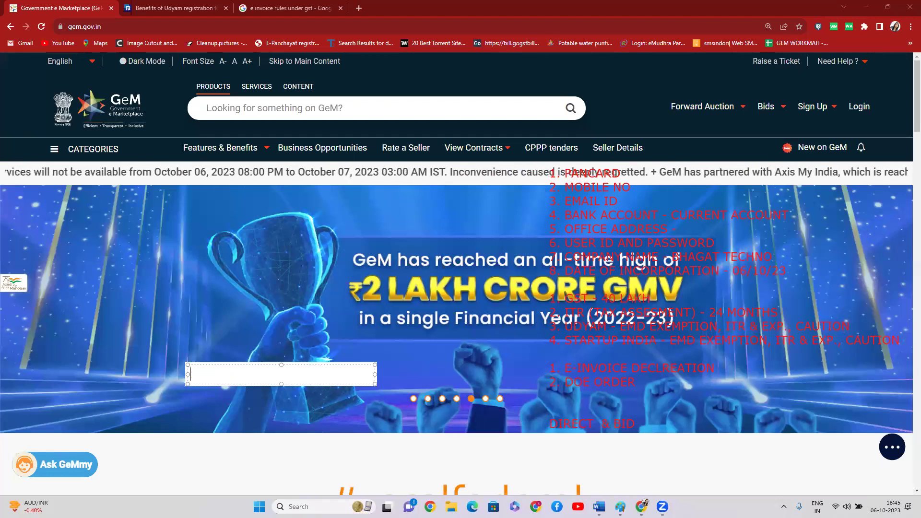
{"action": "type", "text": "80%"}
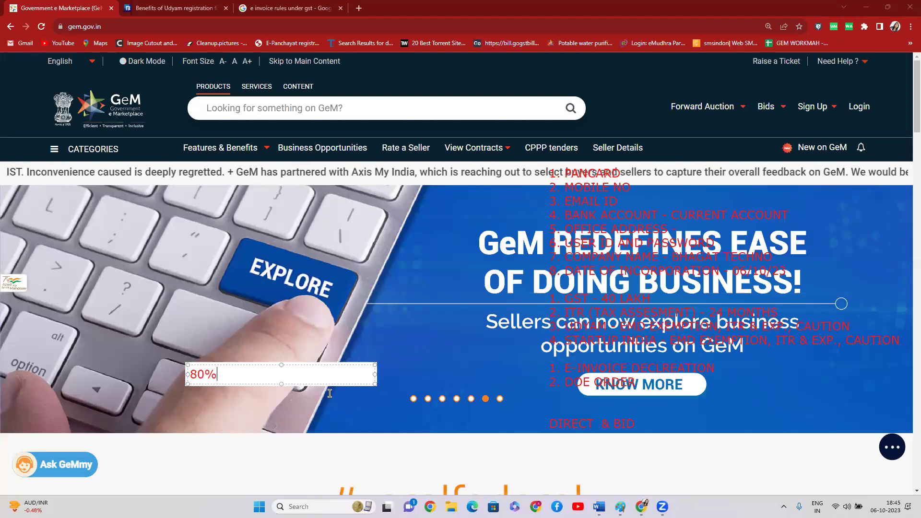
{"action": "left_click", "coordinate": [426, 359]}
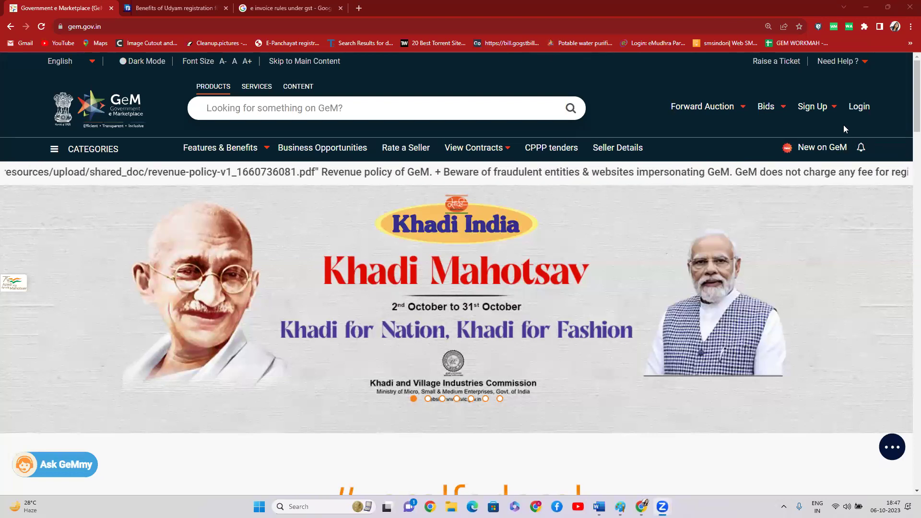
Step: Go to Sign Up > Seller/Service Provider and scroll to the Business / Organisation Type field
{"action": "left_click", "coordinate": [833, 109]}
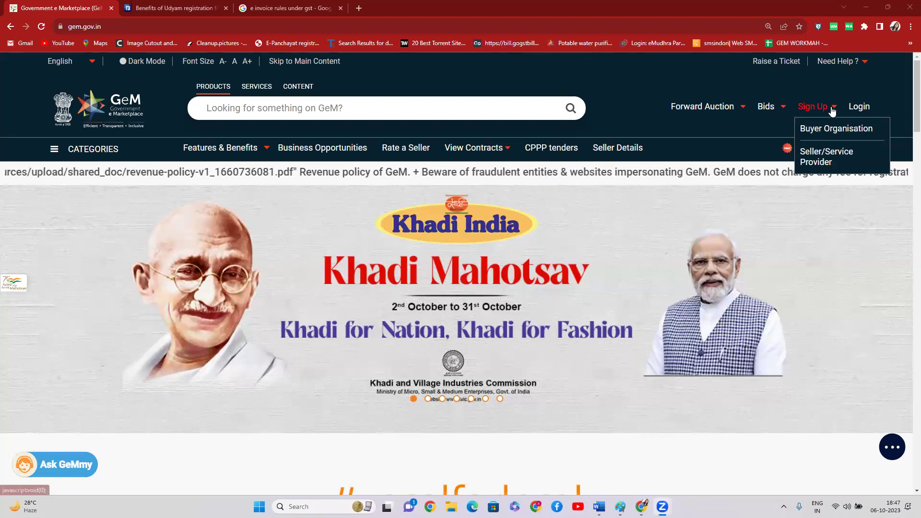
{"action": "left_click", "coordinate": [823, 155]}
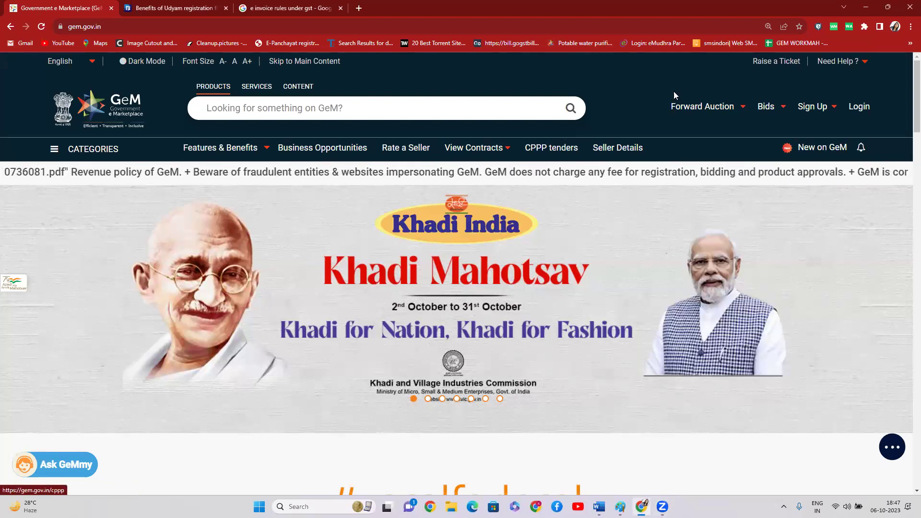
{"action": "left_click", "coordinate": [831, 116]}
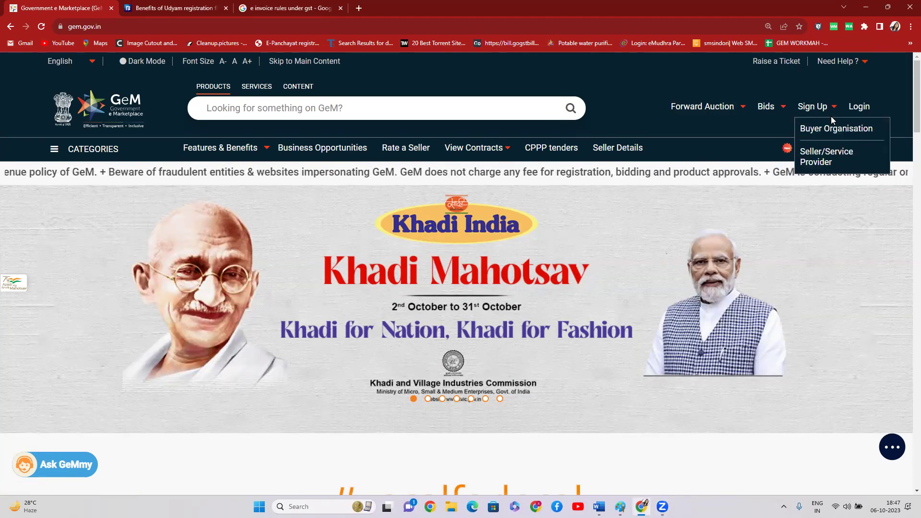
{"action": "left_click", "coordinate": [822, 153]}
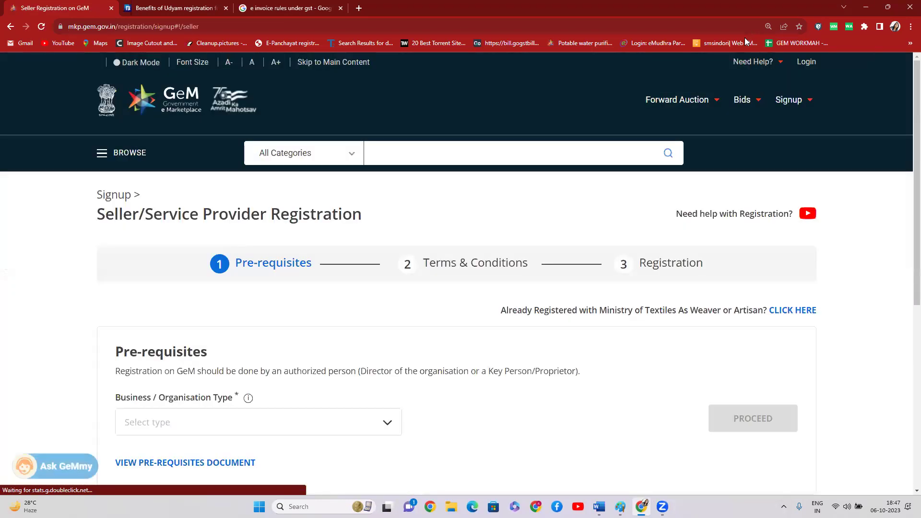
{"action": "left_click", "coordinate": [806, 101]}
{"action": "scroll", "coordinate": [908, 199], "scroll_direction": "down", "scroll_amount": 3}
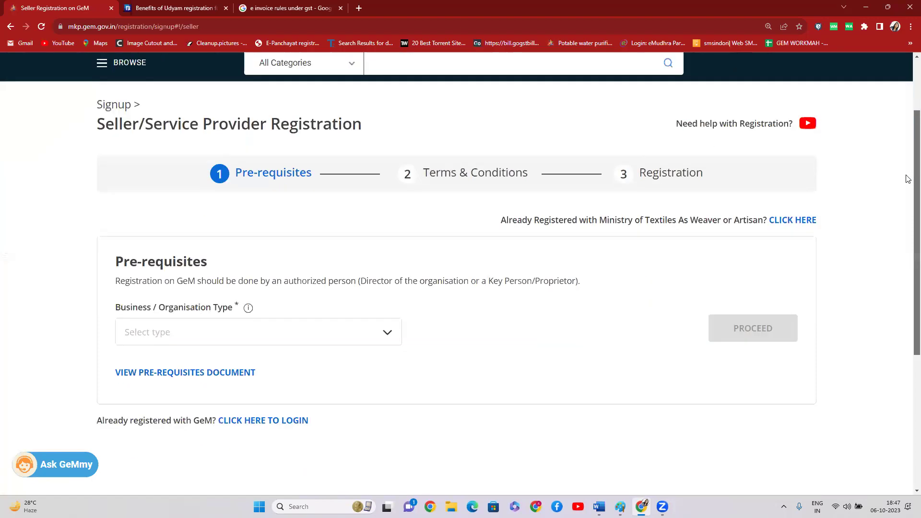
{"action": "left_click_drag", "start_coordinate": [113, 269], "coordinate": [236, 272]}
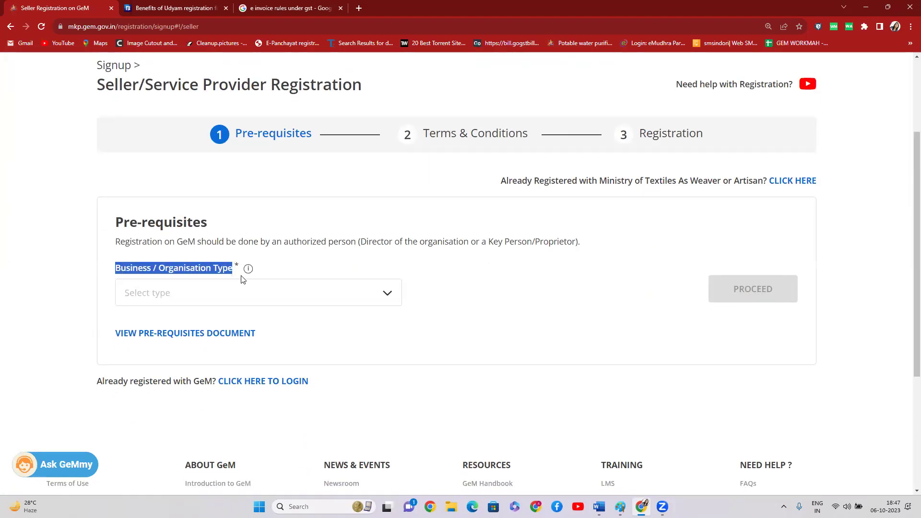
Step: Expand the Business / Organisation Type 'Select type' dropdown to list the organisation types
{"action": "left_click", "coordinate": [374, 293]}
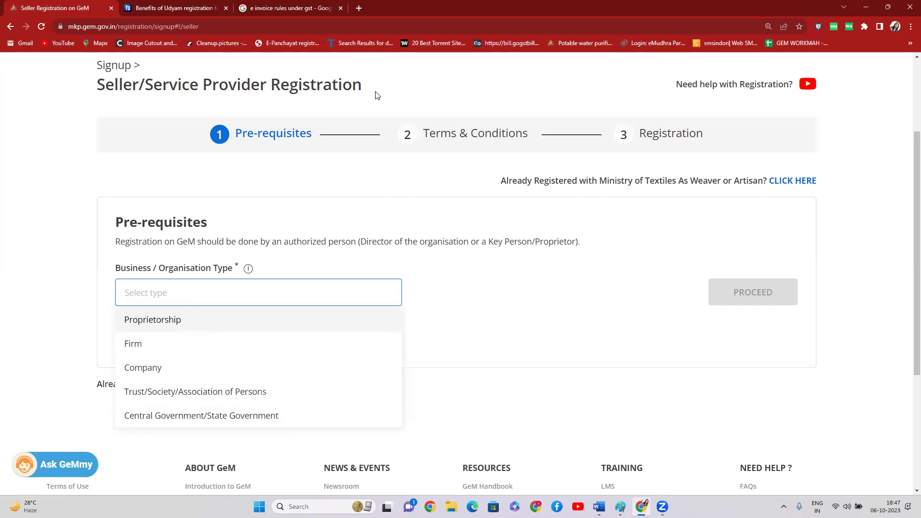
Step: Choose Proprietorship as the business type and highlight the Personal and Business Details headings
{"action": "left_click", "coordinate": [158, 325]}
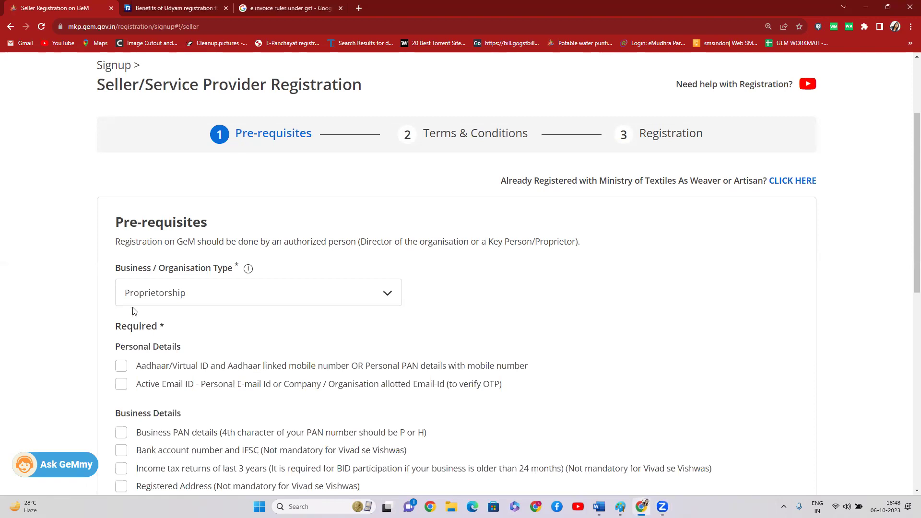
{"action": "scroll", "coordinate": [907, 192], "scroll_direction": "down", "scroll_amount": 3}
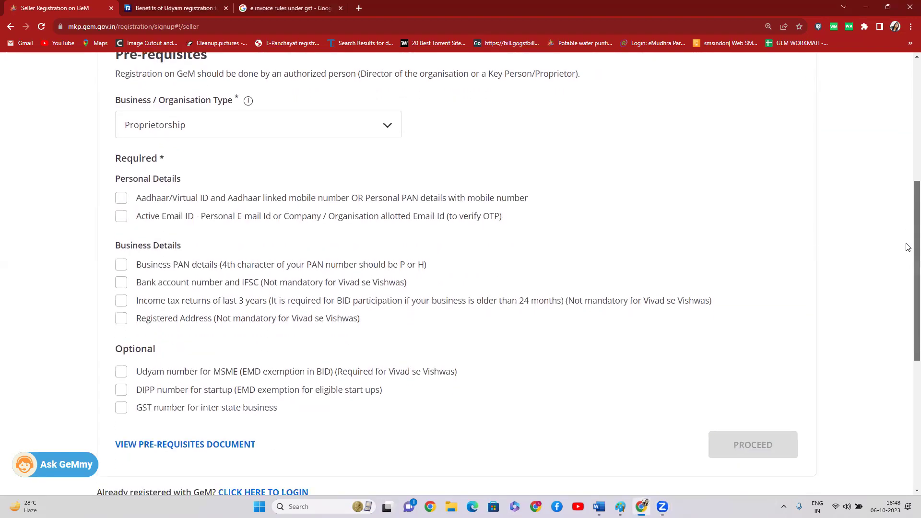
{"action": "scroll", "coordinate": [909, 240], "scroll_direction": "up", "scroll_amount": 1}
{"action": "scroll", "coordinate": [909, 261], "scroll_direction": "down", "scroll_amount": 1}
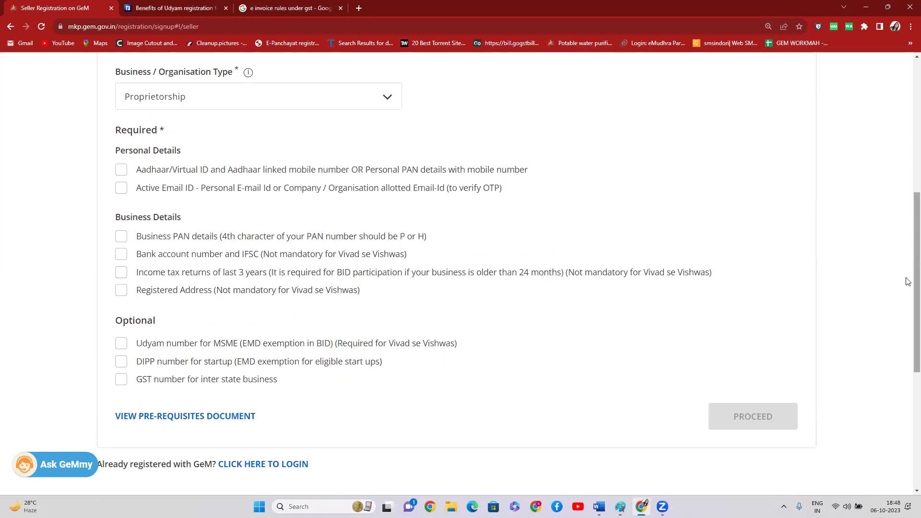
{"action": "scroll", "coordinate": [909, 278], "scroll_direction": "up", "scroll_amount": 1}
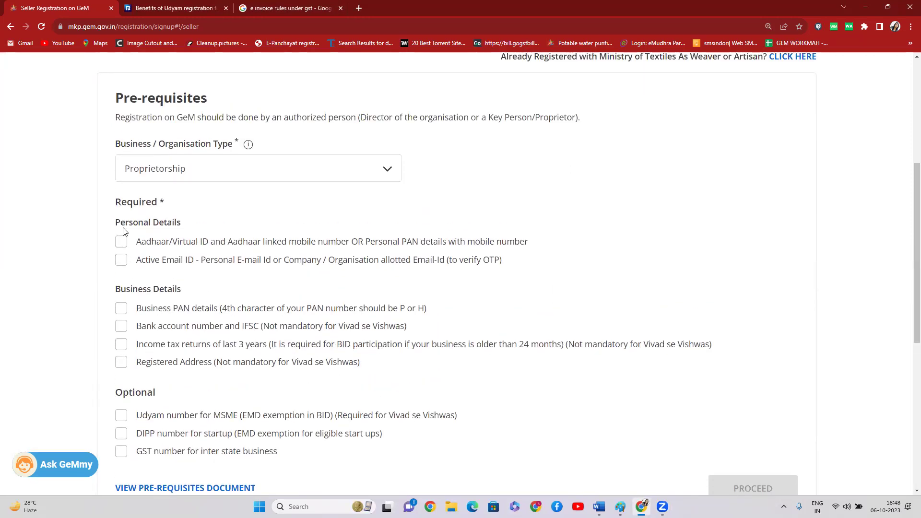
{"action": "left_click_drag", "start_coordinate": [115, 222], "coordinate": [214, 222]}
{"action": "left_click_drag", "start_coordinate": [116, 288], "coordinate": [196, 294]}
{"action": "left_click", "coordinate": [120, 255]}
Step: Tick Aadhaar, email, Business PAN, bank/IFSC, income tax returns and Registered Address, leaving optional items unticked
{"action": "left_click", "coordinate": [121, 242]}
{"action": "left_click", "coordinate": [121, 260]}
{"action": "left_click", "coordinate": [121, 308]}
{"action": "left_click", "coordinate": [121, 326]}
{"action": "left_click", "coordinate": [121, 344]}
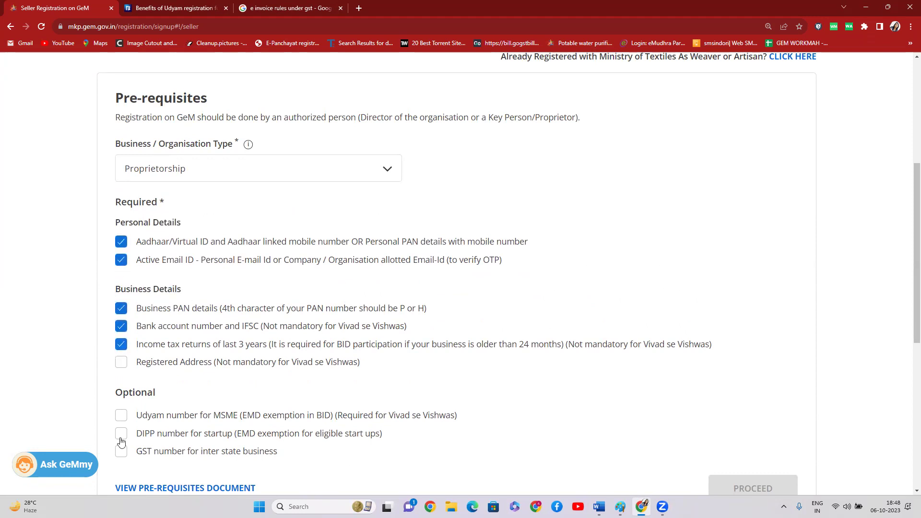
{"action": "left_click", "coordinate": [121, 362]}
{"action": "left_click", "coordinate": [120, 416]}
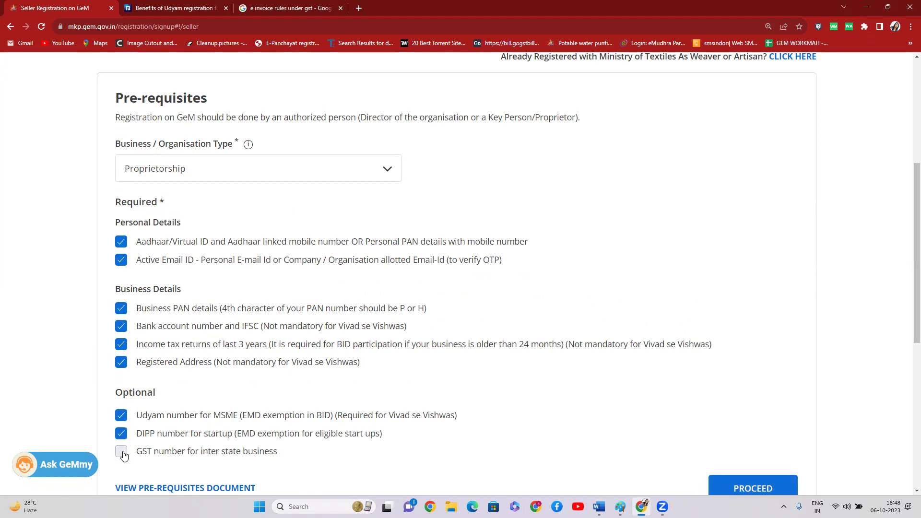
{"action": "left_click", "coordinate": [121, 433]}
{"action": "left_click", "coordinate": [121, 415]}
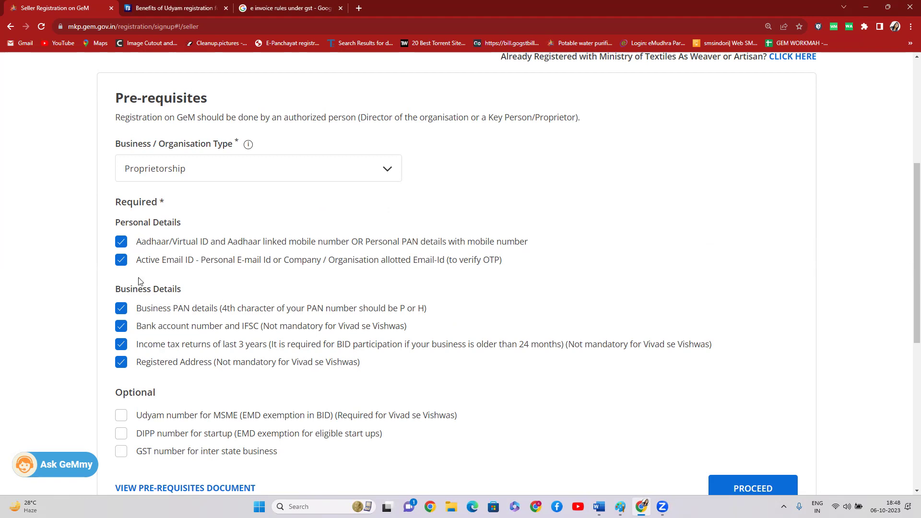
{"action": "left_click", "coordinate": [143, 363]}
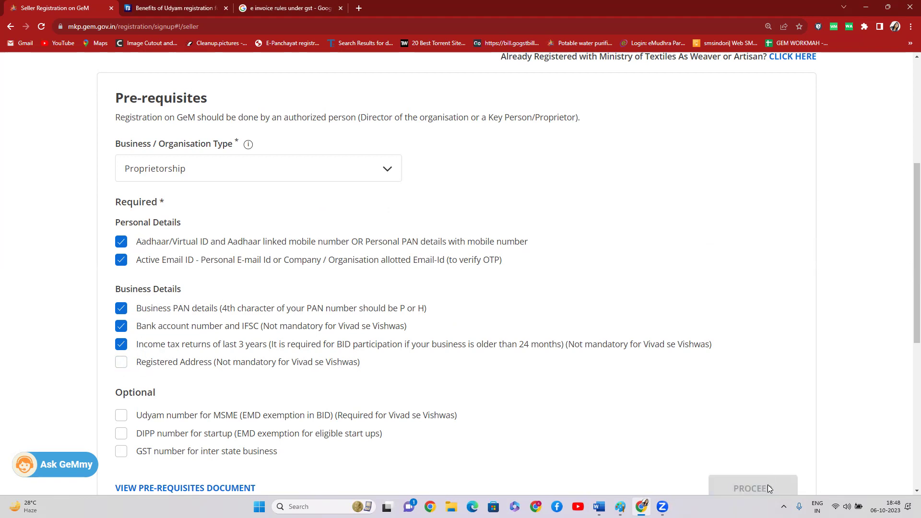
{"action": "left_click", "coordinate": [121, 364]}
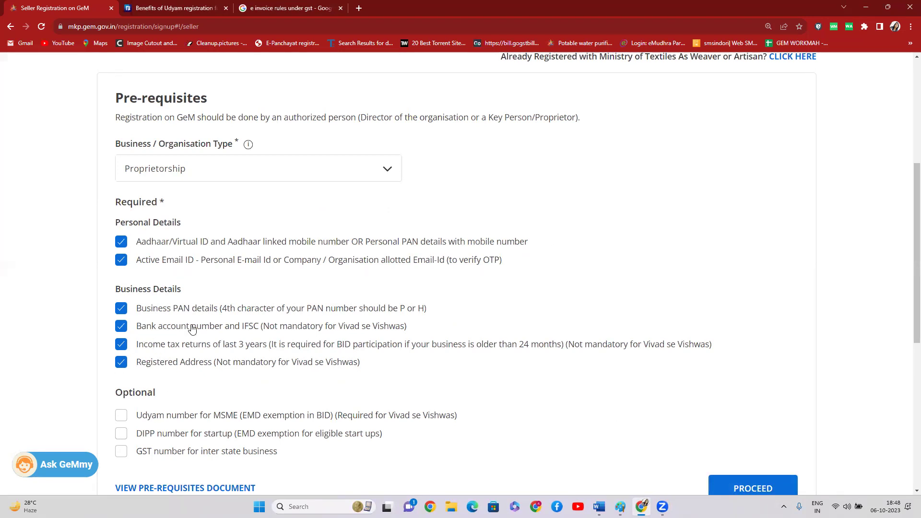
Step: Highlight the 24-month income tax return condition and the optional GST, Udyam and DIPP items
{"action": "scroll", "coordinate": [192, 329], "scroll_direction": "down", "scroll_amount": 1}
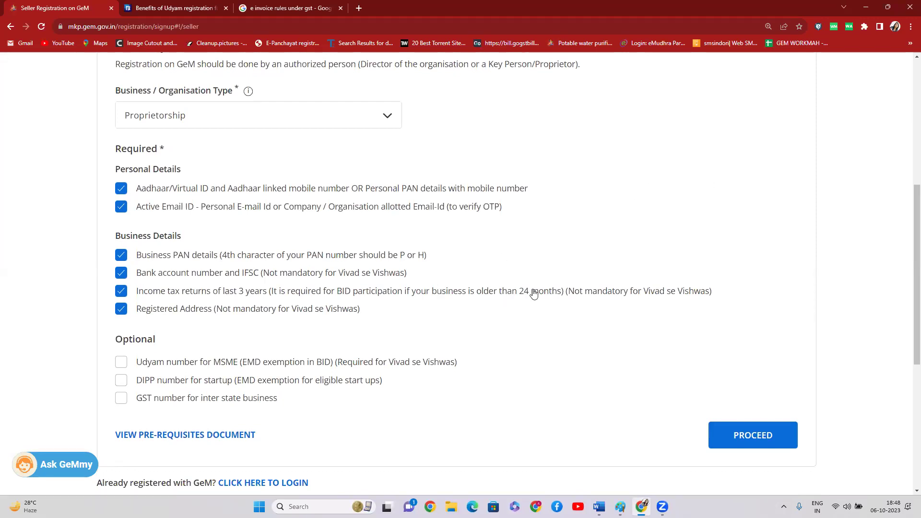
{"action": "left_click_drag", "start_coordinate": [567, 294], "coordinate": [436, 297]}
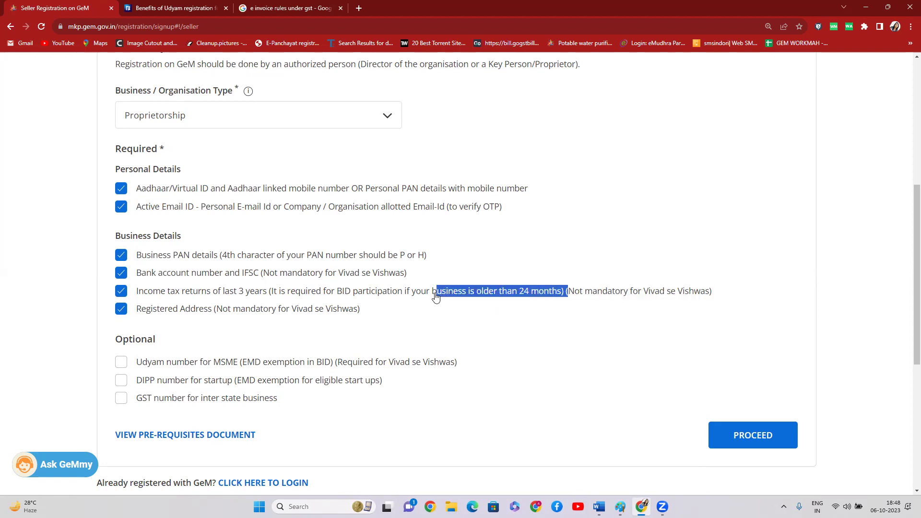
{"action": "left_click_drag", "start_coordinate": [162, 295], "coordinate": [263, 297]}
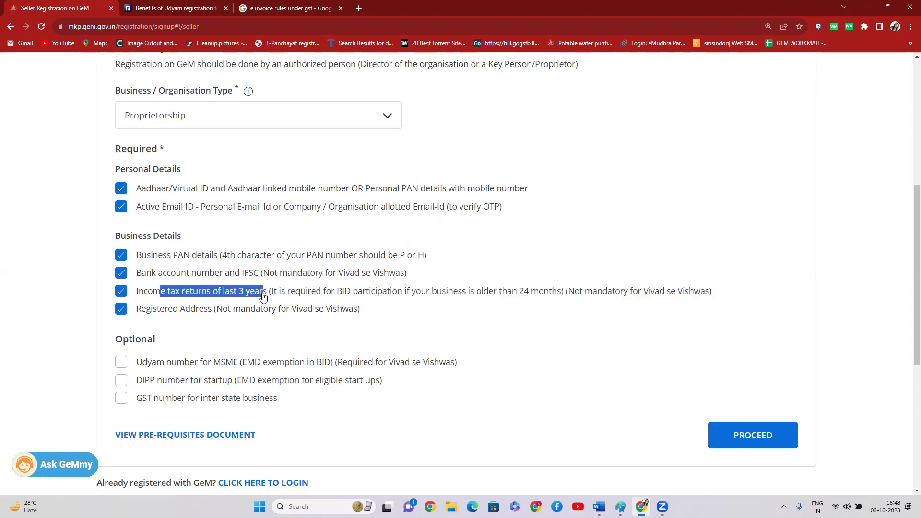
{"action": "left_click_drag", "start_coordinate": [519, 295], "coordinate": [556, 298]}
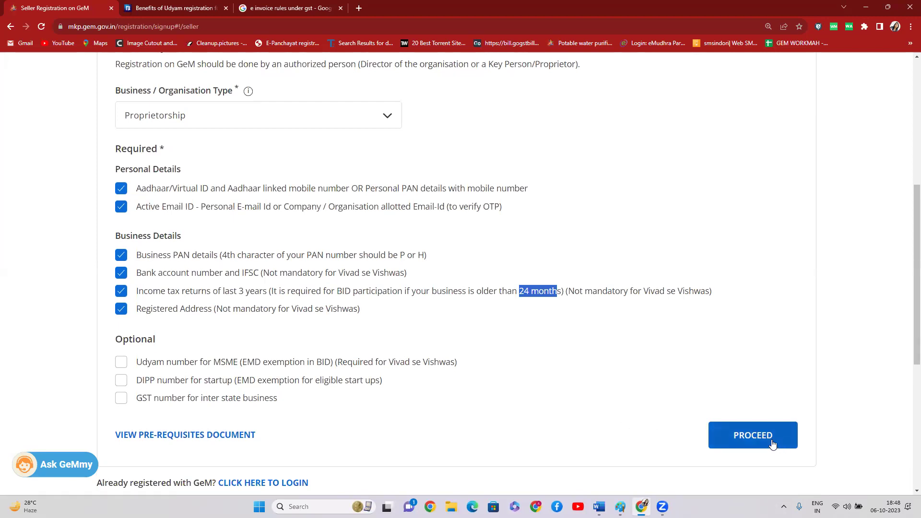
{"action": "left_click_drag", "start_coordinate": [138, 399], "coordinate": [284, 400]}
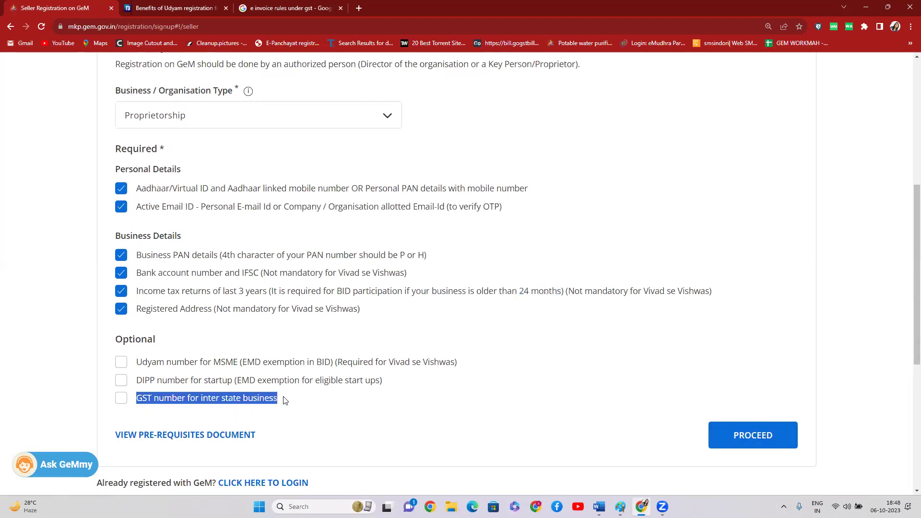
{"action": "left_click_drag", "start_coordinate": [165, 363], "coordinate": [273, 364]}
{"action": "left_click_drag", "start_coordinate": [142, 381], "coordinate": [416, 381]}
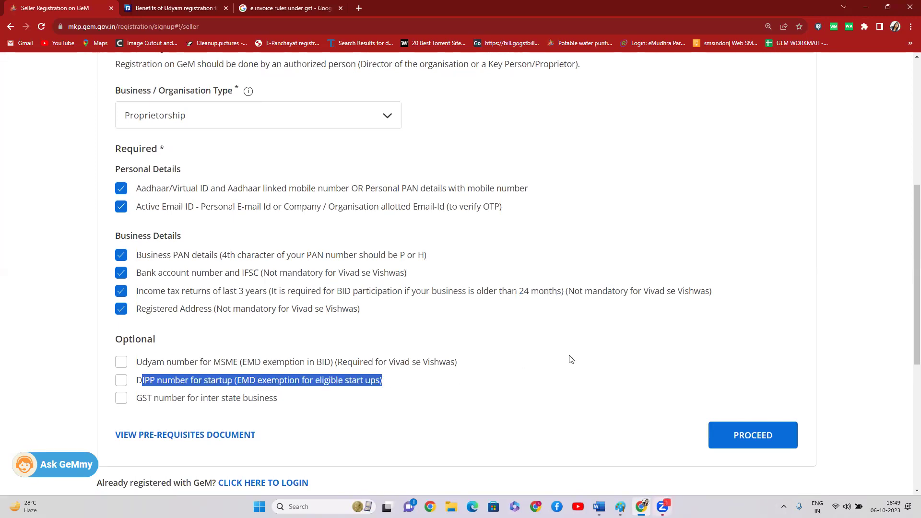
{"action": "left_click", "coordinate": [583, 355]}
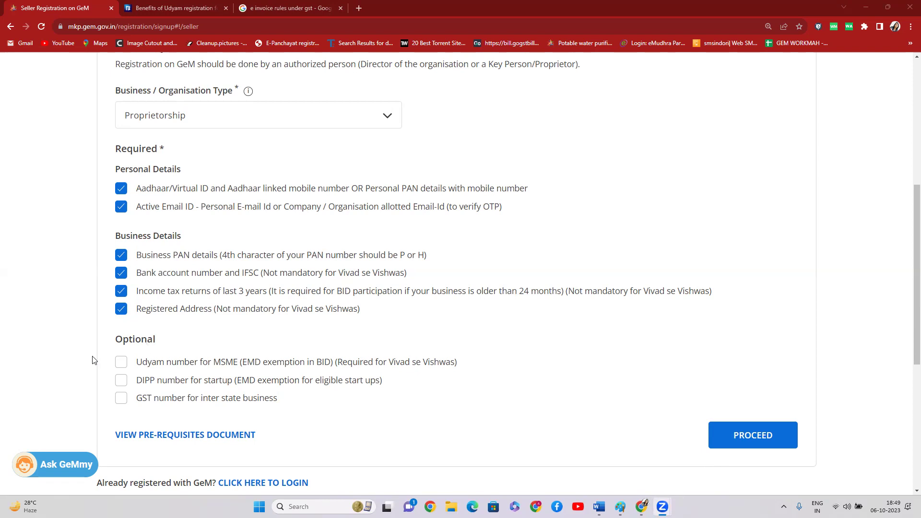
{"action": "left_click", "coordinate": [750, 427]}
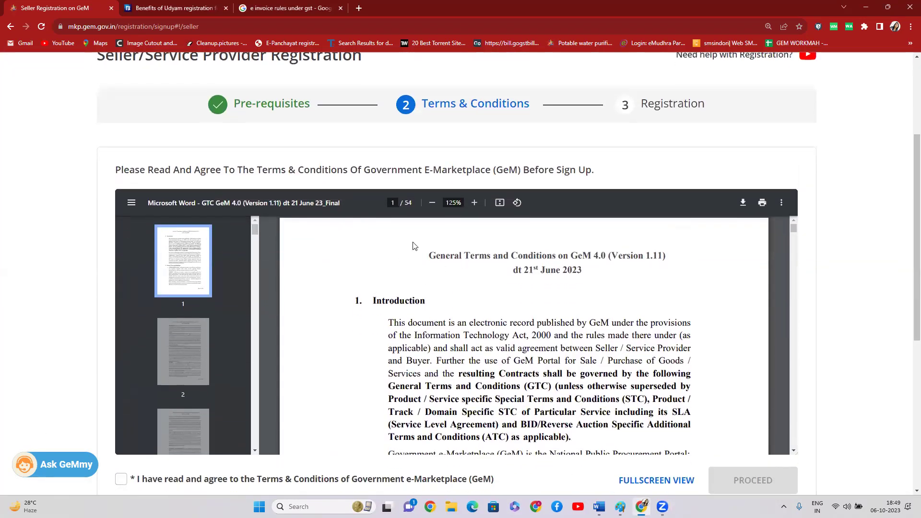
Step: Scroll through the GTC document, agree to the Terms & Conditions and proceed
{"action": "left_click_drag", "start_coordinate": [430, 257], "coordinate": [453, 257]}
{"action": "left_click", "coordinate": [478, 336]}
{"action": "scroll", "coordinate": [909, 220], "scroll_direction": "down", "scroll_amount": 2}
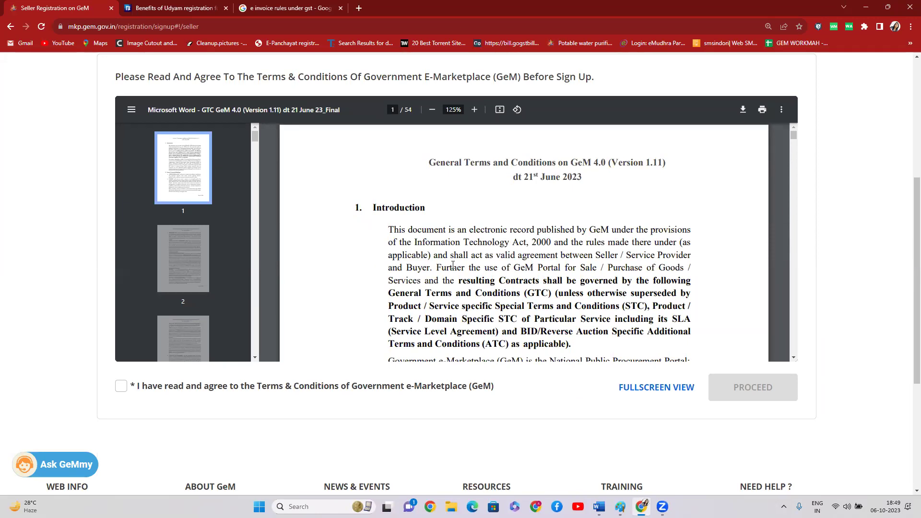
{"action": "scroll", "coordinate": [473, 257], "scroll_direction": "down", "scroll_amount": 1}
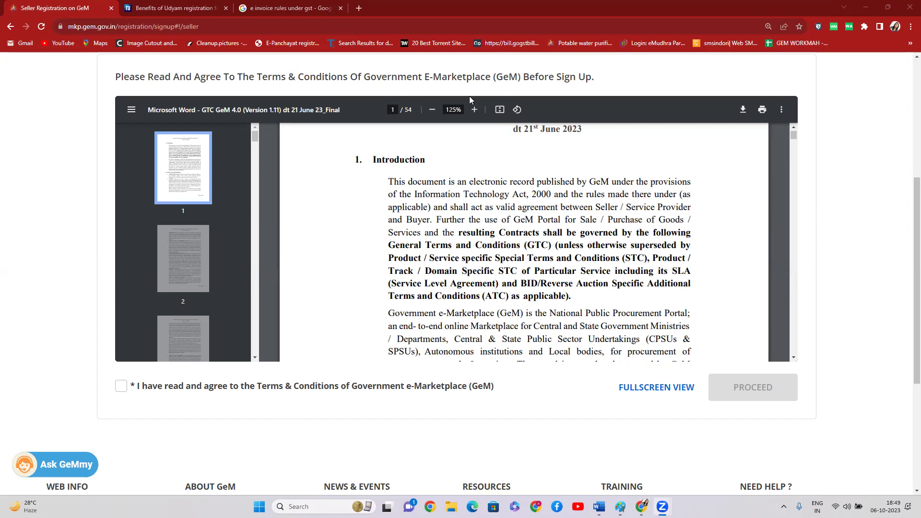
{"action": "left_click_drag", "start_coordinate": [794, 135], "coordinate": [791, 115]}
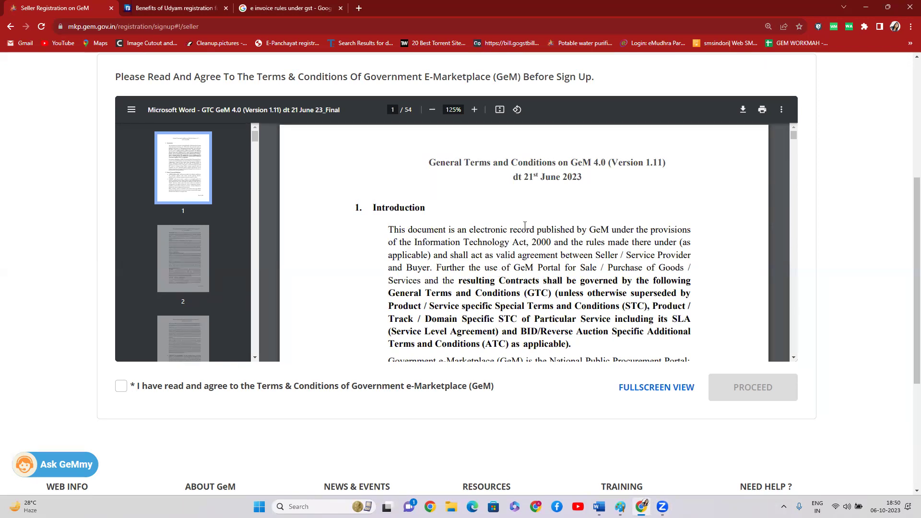
{"action": "left_click", "coordinate": [121, 388]}
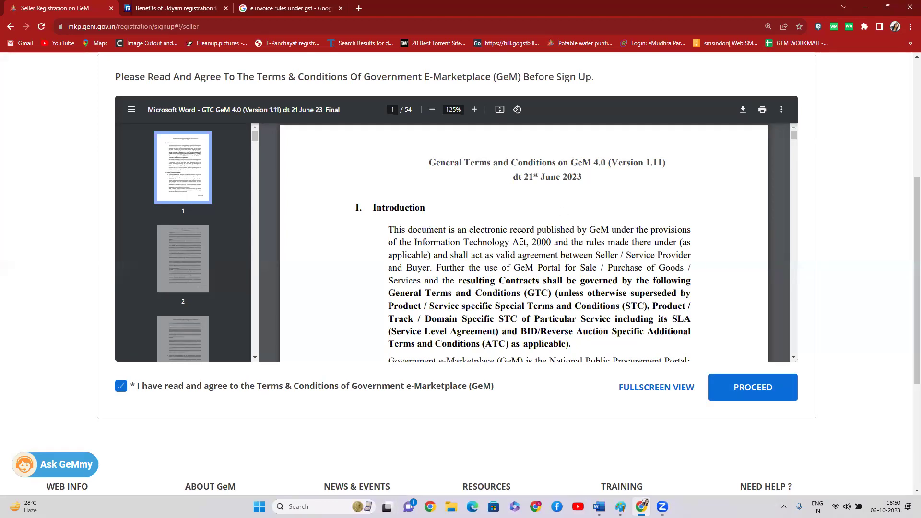
{"action": "left_click", "coordinate": [749, 394]}
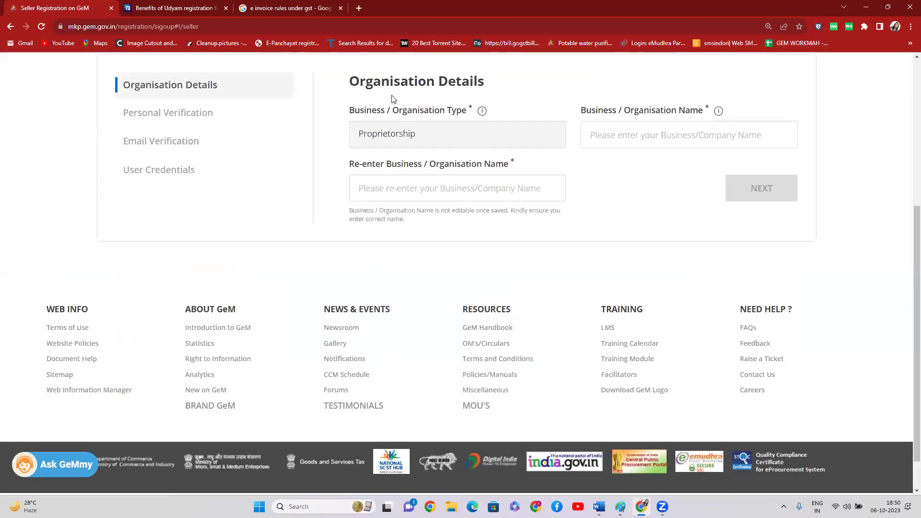
Step: Scroll back up to Organisation Details and place the cursor in the Business / Organisation Name field
{"action": "scroll", "coordinate": [406, 305], "scroll_direction": "down", "scroll_amount": 1}
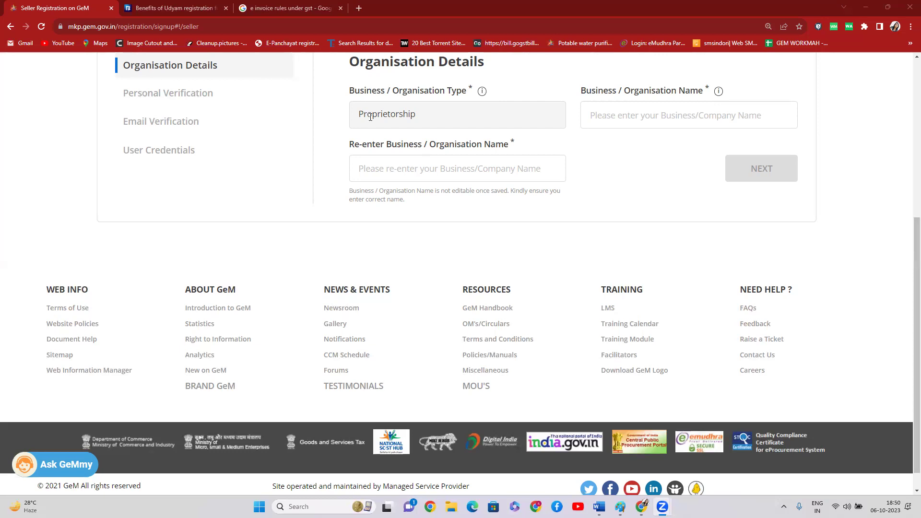
{"action": "scroll", "coordinate": [907, 214], "scroll_direction": "up", "scroll_amount": 1}
{"action": "scroll", "coordinate": [907, 215], "scroll_direction": "up", "scroll_amount": 3}
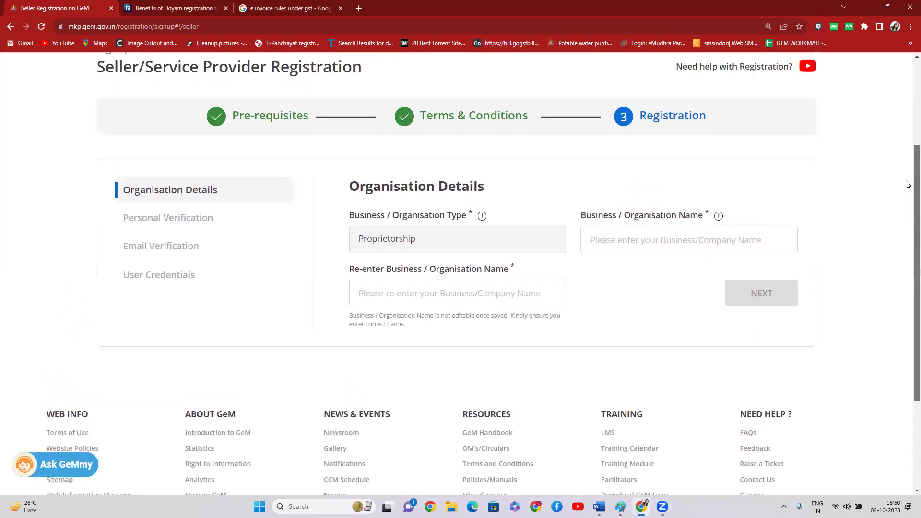
{"action": "left_click", "coordinate": [602, 238]}
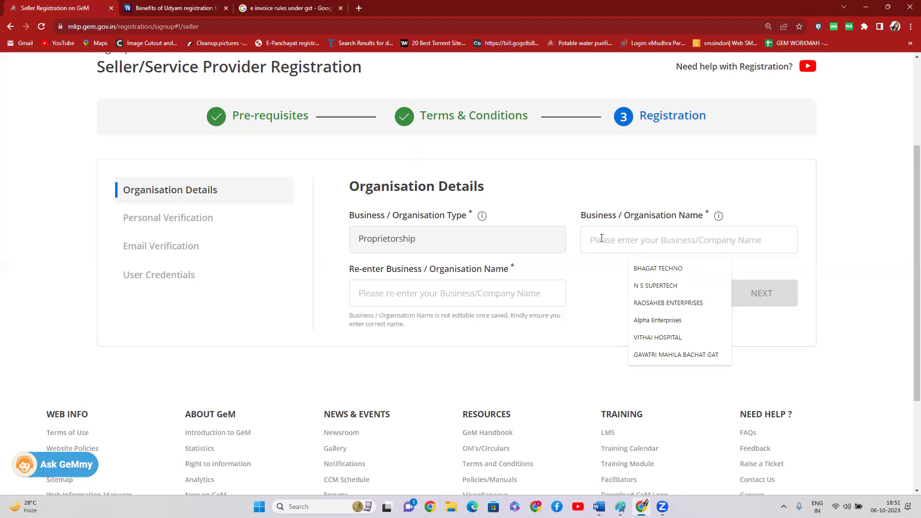
Step: Enter 'KOYEL ENTERPRISES' in both business name fields and submit with NEXT
{"action": "type", "text": "KOYE"}
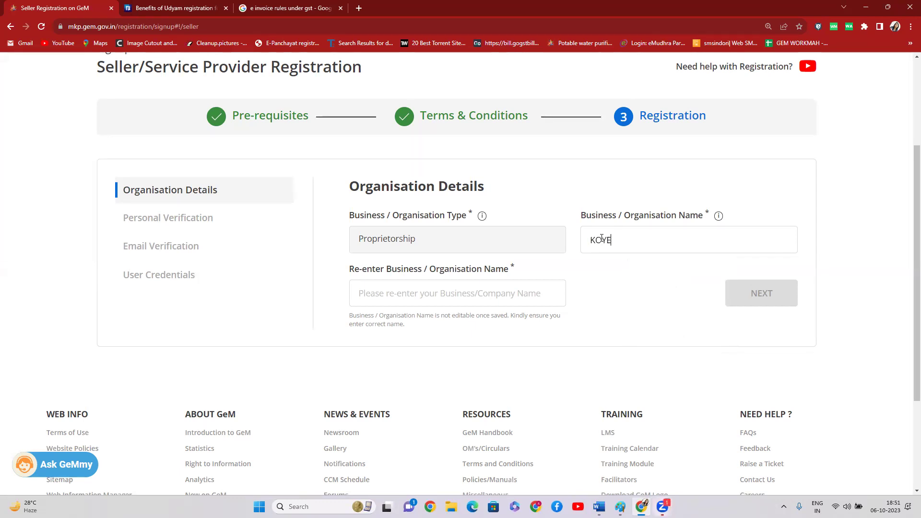
{"action": "type", "text": "L ENTERPRISES"}
{"action": "left_click", "coordinate": [494, 291]}
{"action": "left_click_drag", "start_coordinate": [676, 234], "coordinate": [547, 238]}
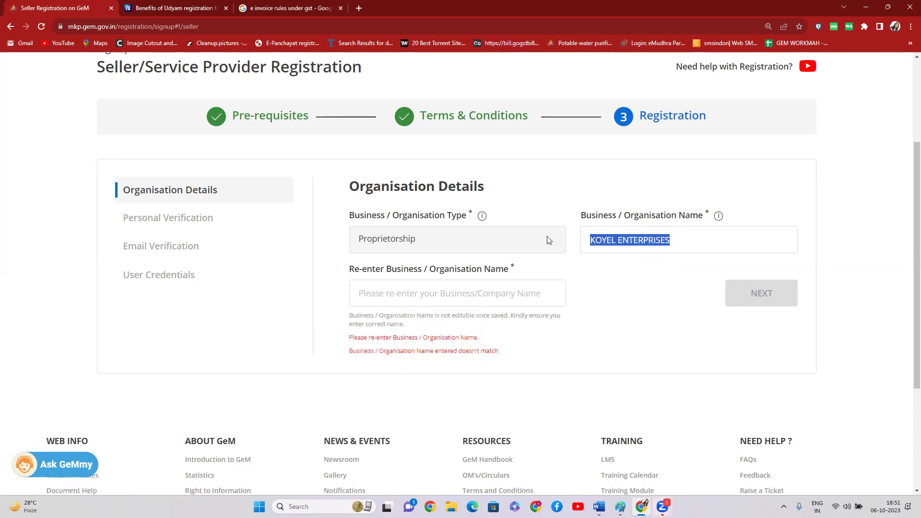
{"action": "left_click", "coordinate": [510, 290]}
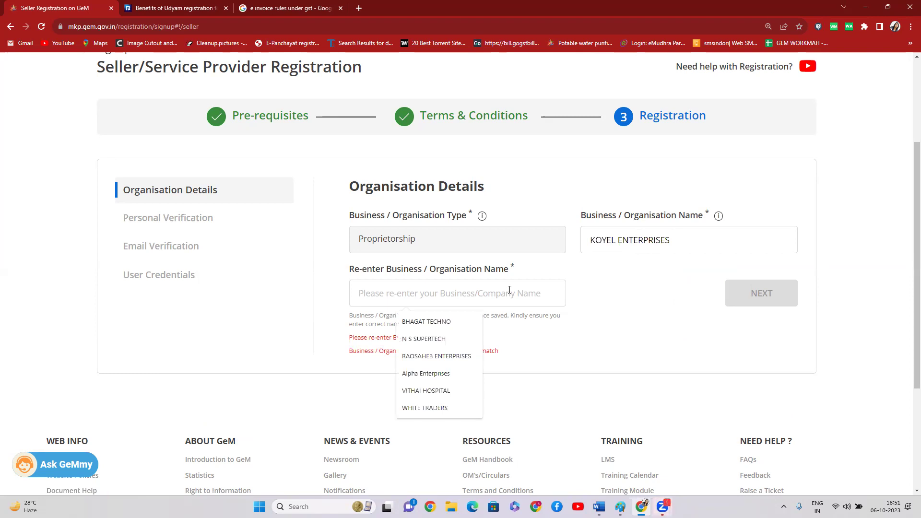
{"action": "type", "text": "KOYEL ENTERPRISES"}
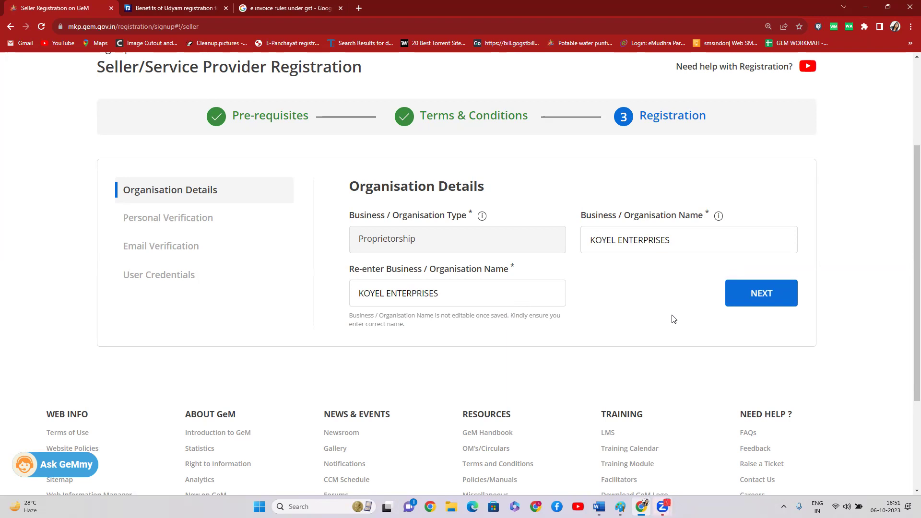
{"action": "left_click", "coordinate": [770, 302]}
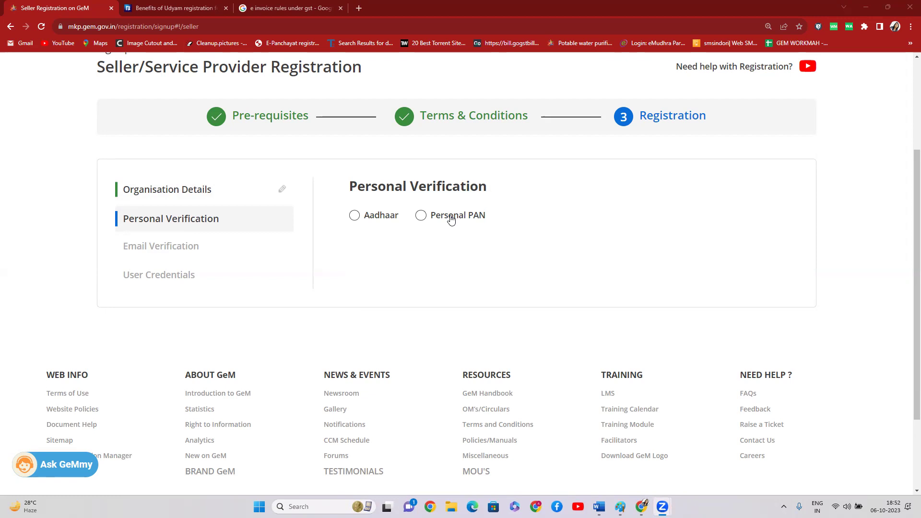
Step: Select Personal PAN verification and fill in the PAN number and the name as on PAN
{"action": "left_click", "coordinate": [421, 215]}
{"action": "left_click", "coordinate": [414, 337]}
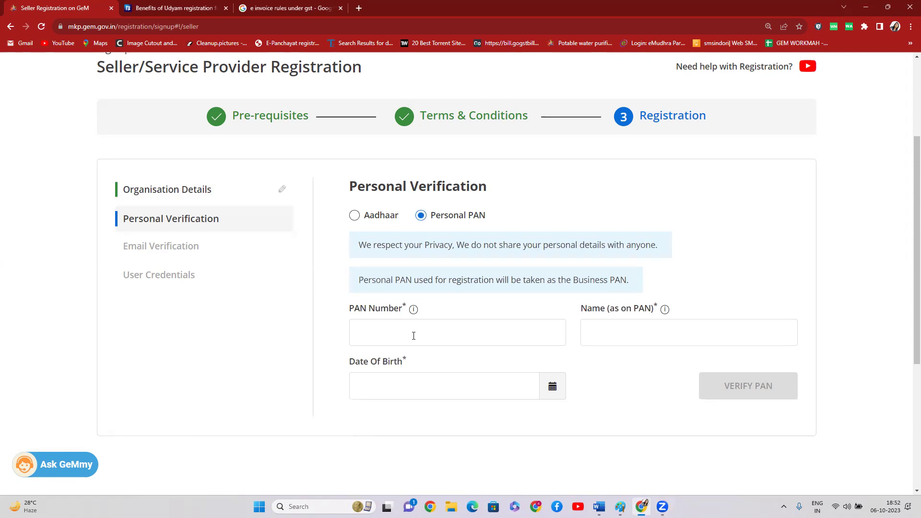
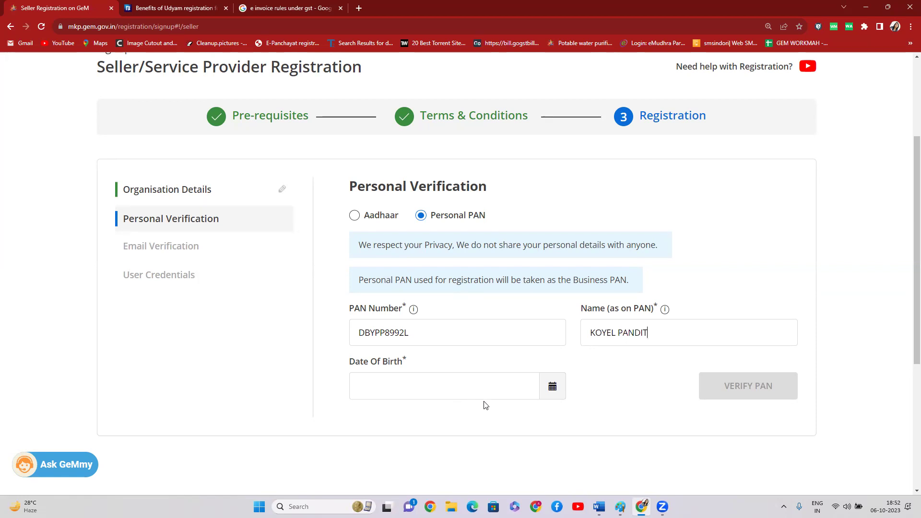
{"action": "left_click", "coordinate": [551, 390]}
{"action": "left_click", "coordinate": [551, 147]}
{"action": "left_click_drag", "start_coordinate": [350, 180], "coordinate": [491, 188]}
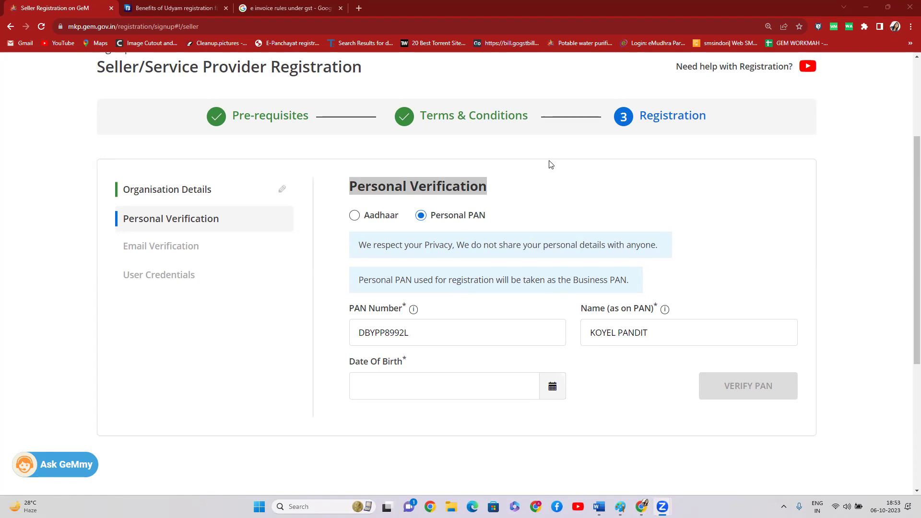
{"action": "left_click", "coordinate": [355, 217]}
{"action": "left_click", "coordinate": [355, 217]}
{"action": "left_click", "coordinate": [397, 306]}
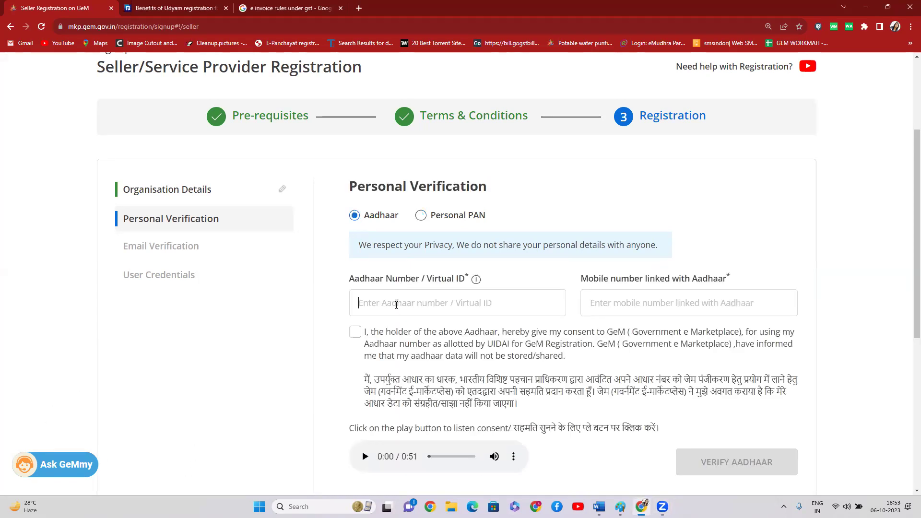
{"action": "left_click", "coordinate": [635, 300]}
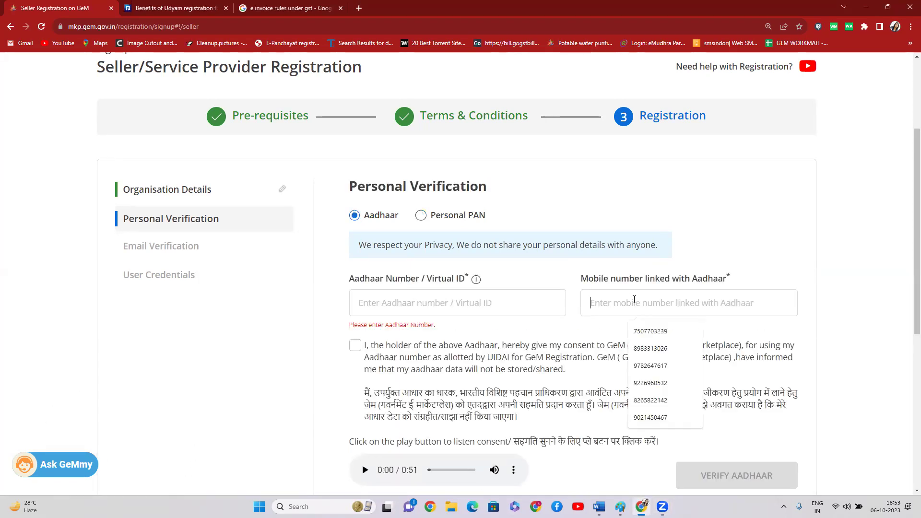
{"action": "left_click", "coordinate": [425, 307]}
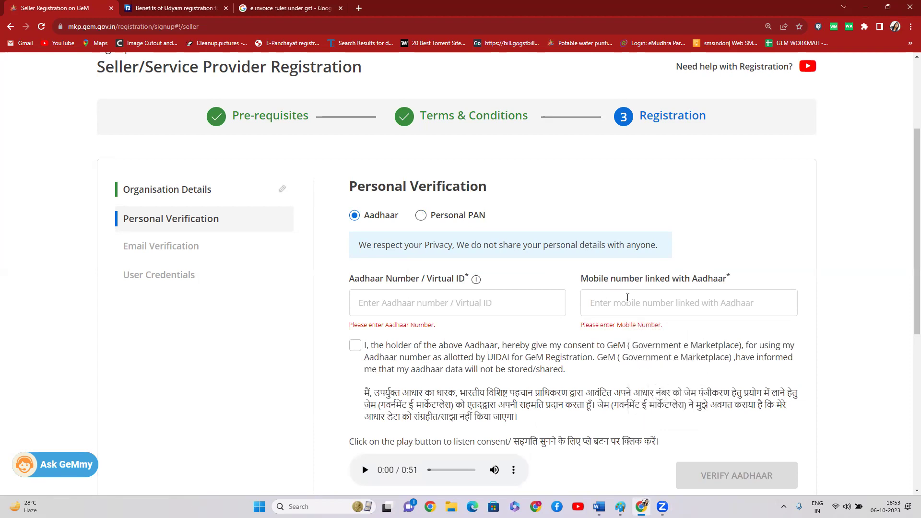
{"action": "left_click", "coordinate": [421, 215]}
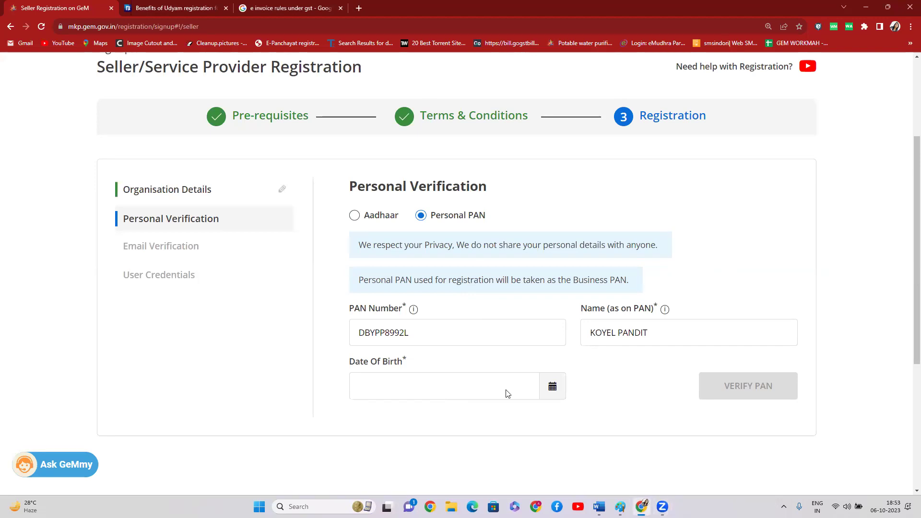
{"action": "left_click", "coordinate": [553, 384]}
{"action": "left_click", "coordinate": [461, 159]}
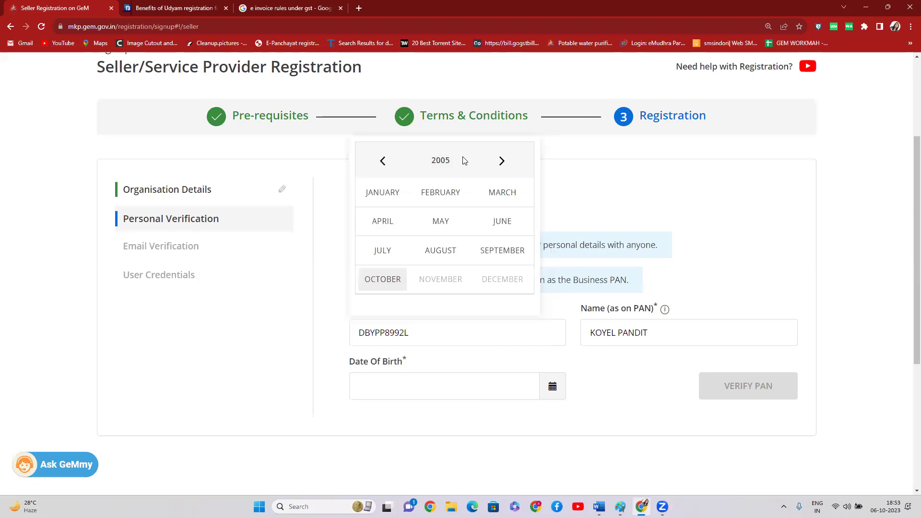
{"action": "left_click", "coordinate": [438, 219]}
{"action": "left_click", "coordinate": [376, 215]}
{"action": "left_click", "coordinate": [376, 214]}
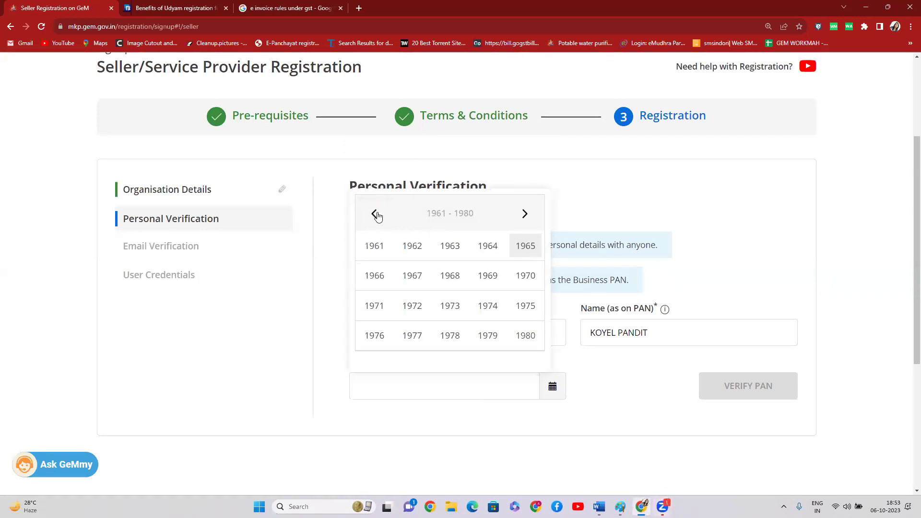
{"action": "left_click", "coordinate": [523, 214]}
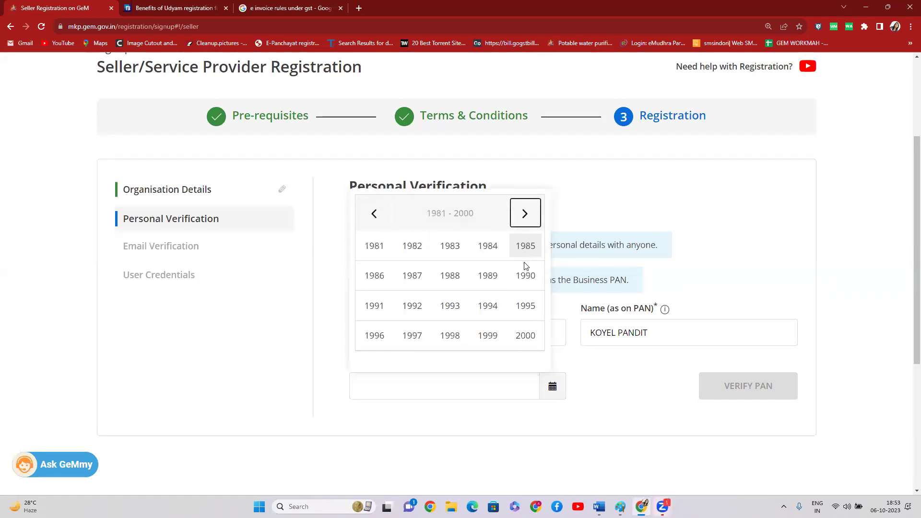
{"action": "left_click", "coordinate": [491, 283]}
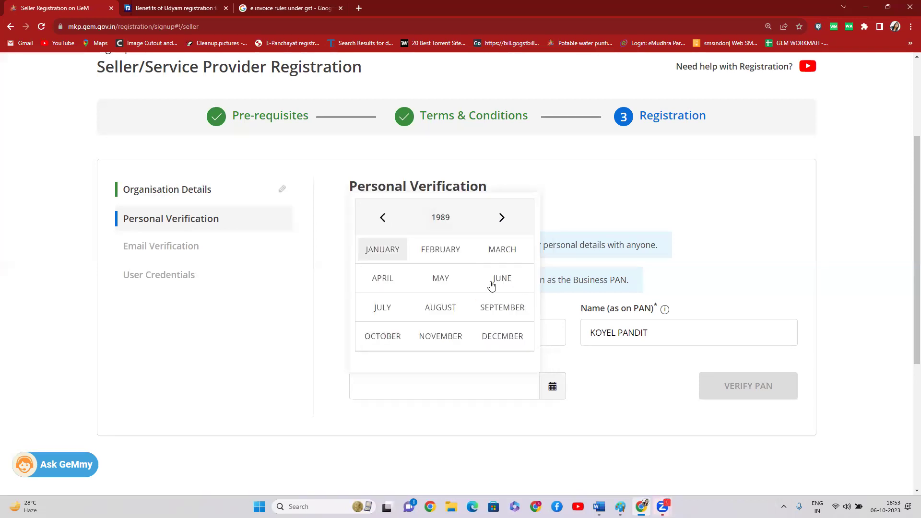
{"action": "left_click", "coordinate": [448, 284]}
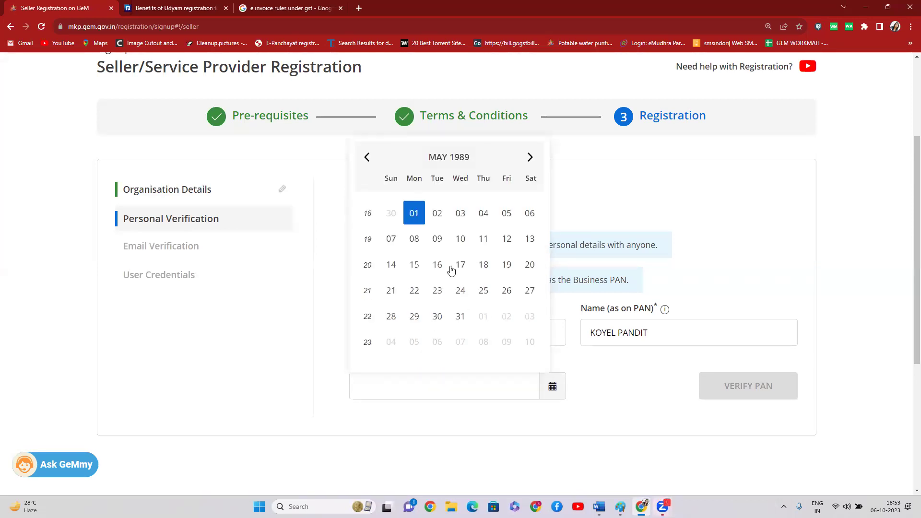
{"action": "left_click", "coordinate": [414, 292]}
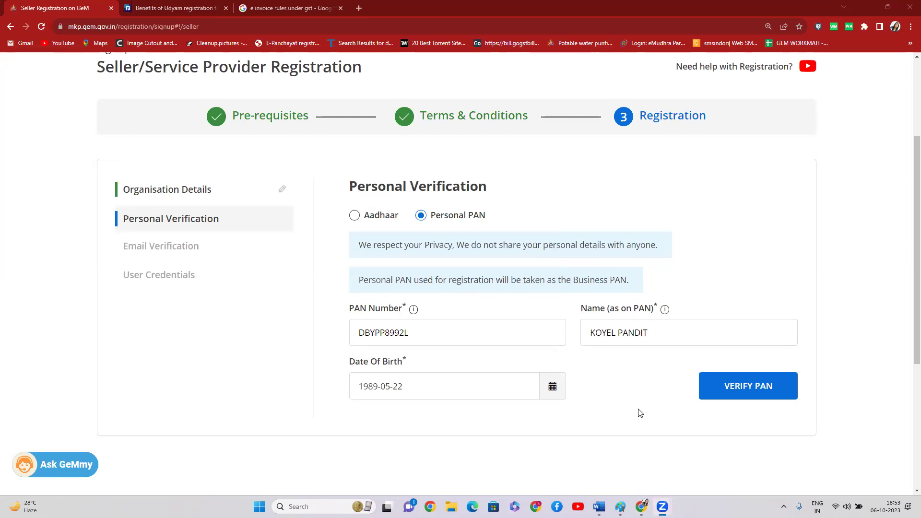
{"action": "left_click", "coordinate": [747, 389]}
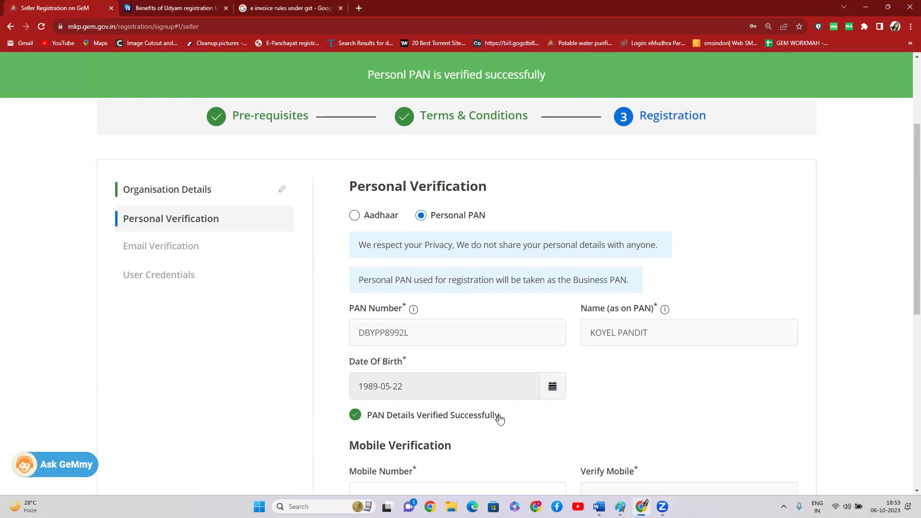
Step: Enter the mobile number, move on to its confirmation field, and request a verification OTP
{"action": "scroll", "coordinate": [907, 267], "scroll_direction": "down", "scroll_amount": 3}
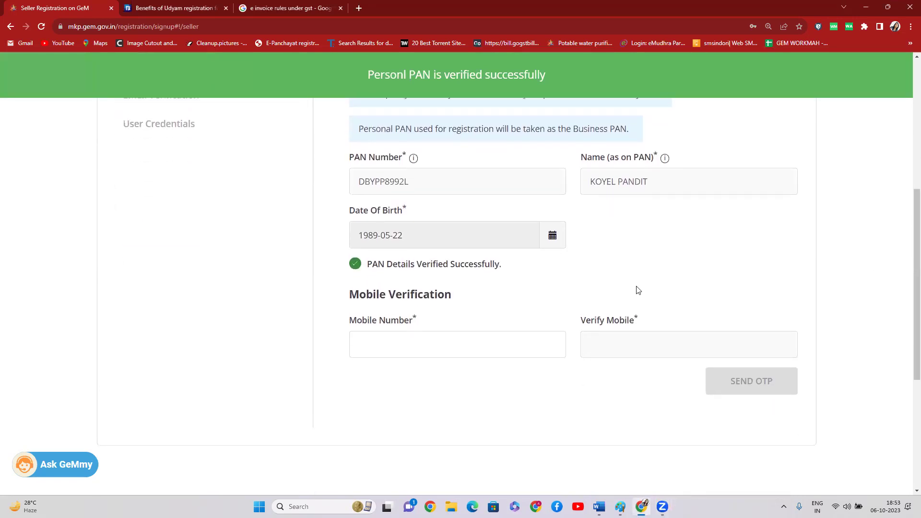
{"action": "left_click", "coordinate": [413, 343]}
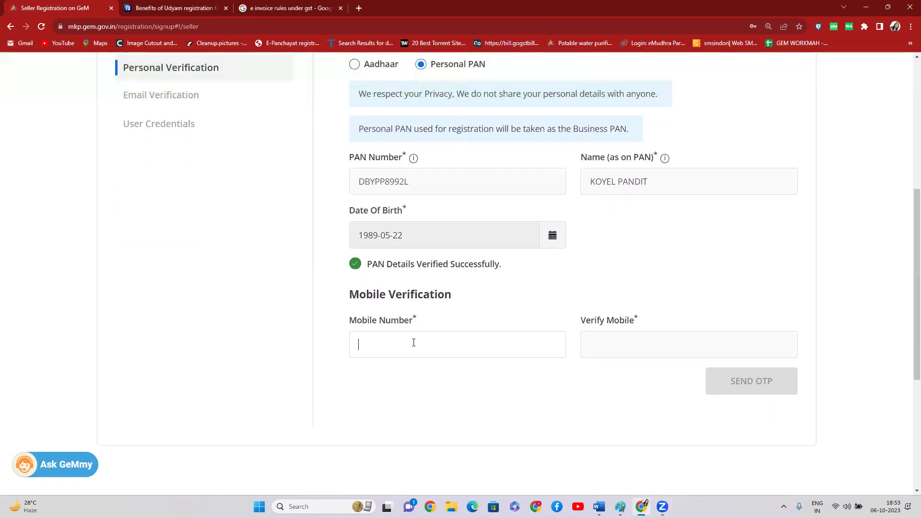
{"action": "left_click", "coordinate": [640, 356]}
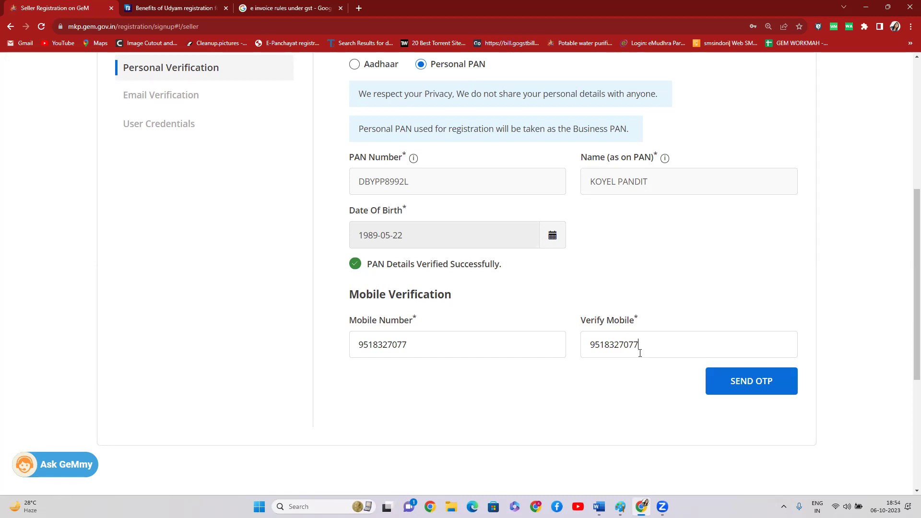
{"action": "left_click", "coordinate": [764, 390]}
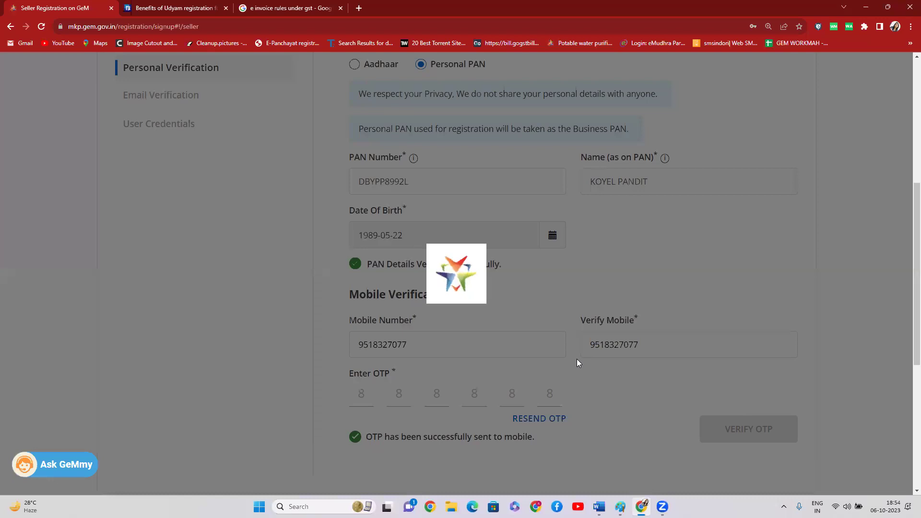
Step: Enter the received mobile OTP and verify the mobile number
{"action": "left_click", "coordinate": [369, 392]}
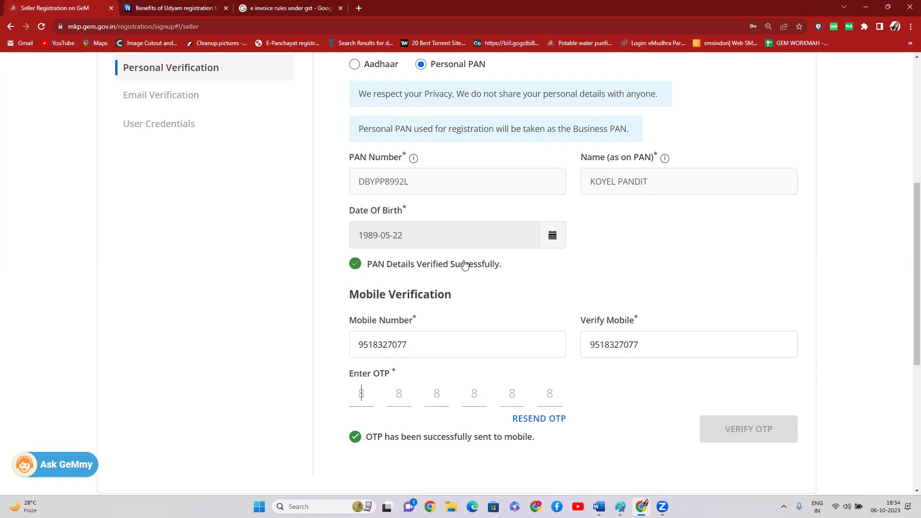
{"action": "left_click_drag", "start_coordinate": [358, 345], "coordinate": [445, 353]}
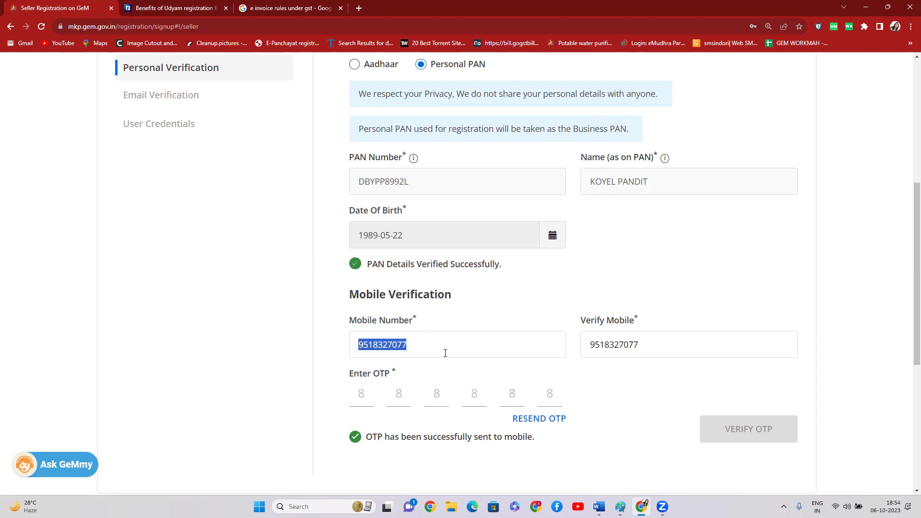
{"action": "left_click", "coordinate": [364, 396]}
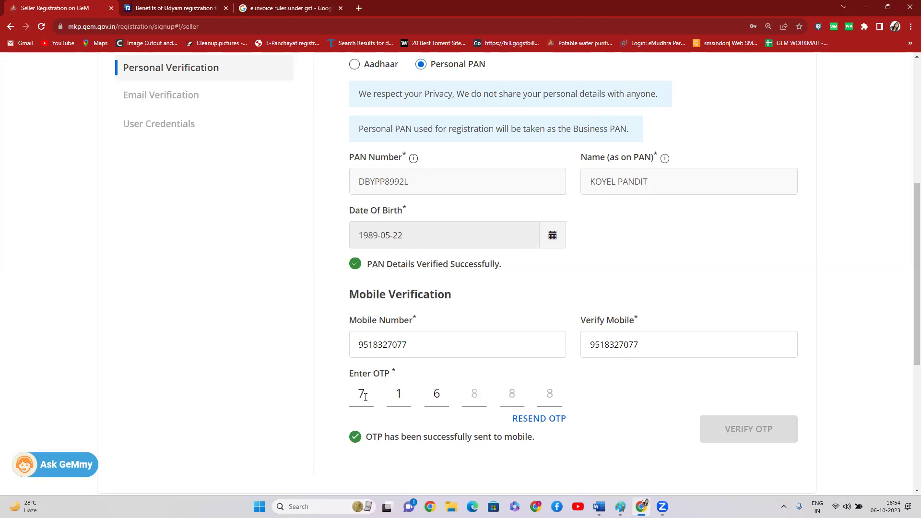
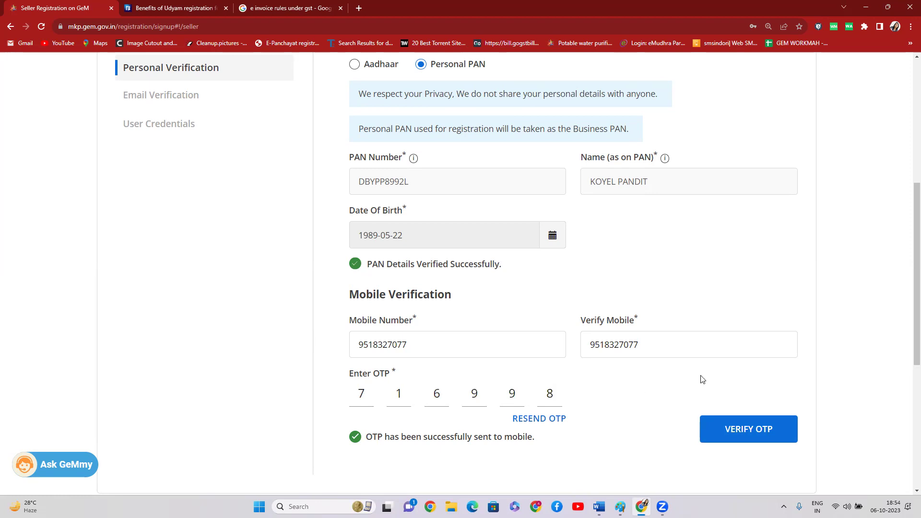
{"action": "left_click", "coordinate": [752, 429]}
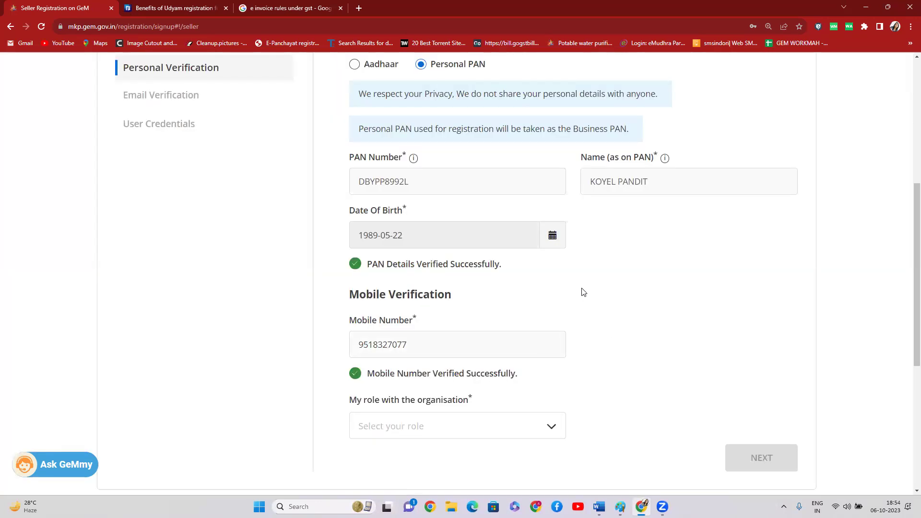
Step: Choose Proprietor as the organisation role and continue to Email Verification
{"action": "left_click", "coordinate": [449, 430]}
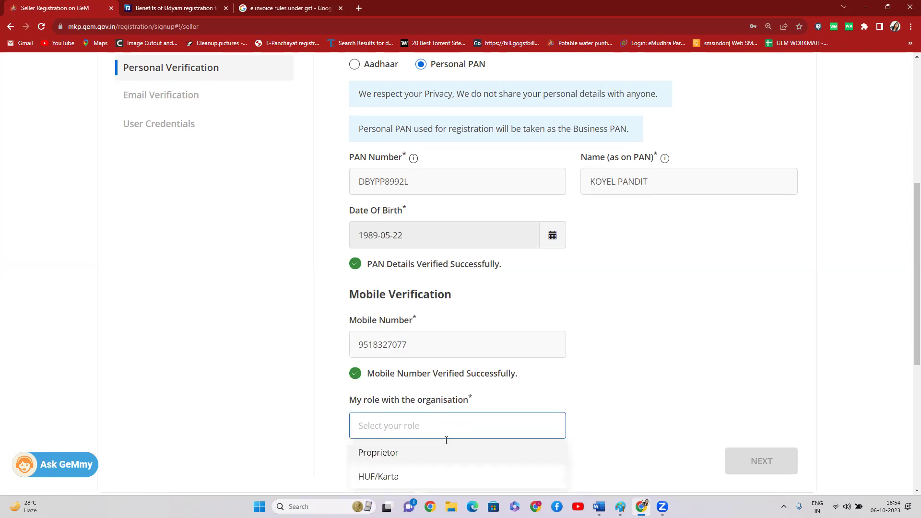
{"action": "scroll", "coordinate": [908, 296], "scroll_direction": "down", "scroll_amount": 4}
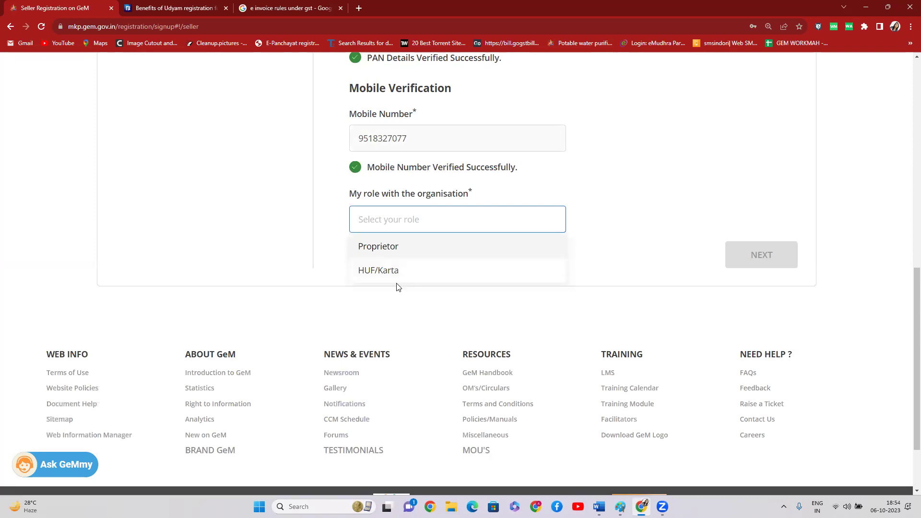
{"action": "left_click", "coordinate": [382, 247]}
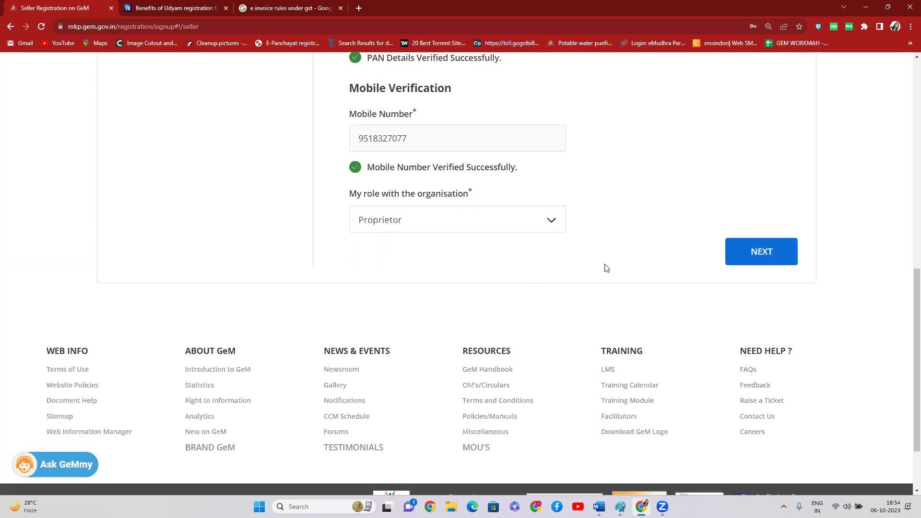
{"action": "left_click", "coordinate": [768, 254]}
{"action": "left_click", "coordinate": [564, 134]}
{"action": "key", "text": "ctrl+v"}
{"action": "scroll", "coordinate": [564, 287], "scroll_direction": "up", "scroll_amount": 3}
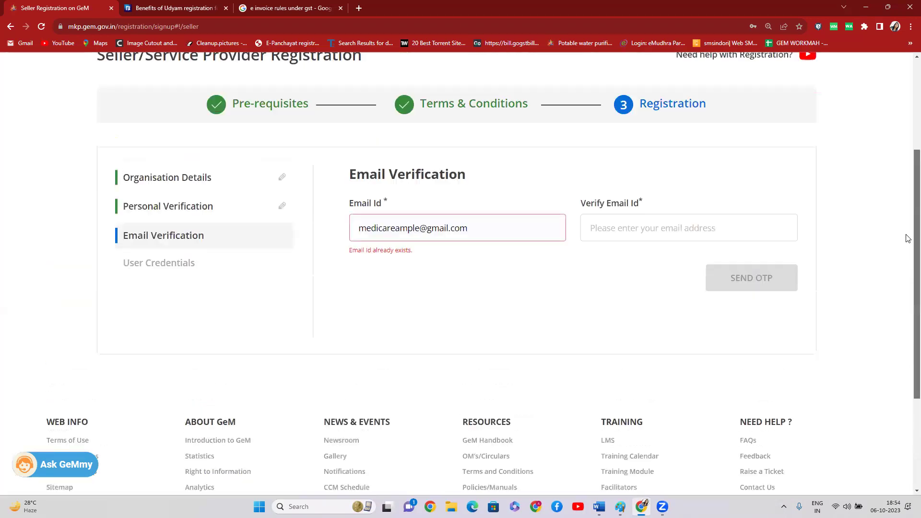
{"action": "left_click_drag", "start_coordinate": [564, 287], "coordinate": [325, 290]}
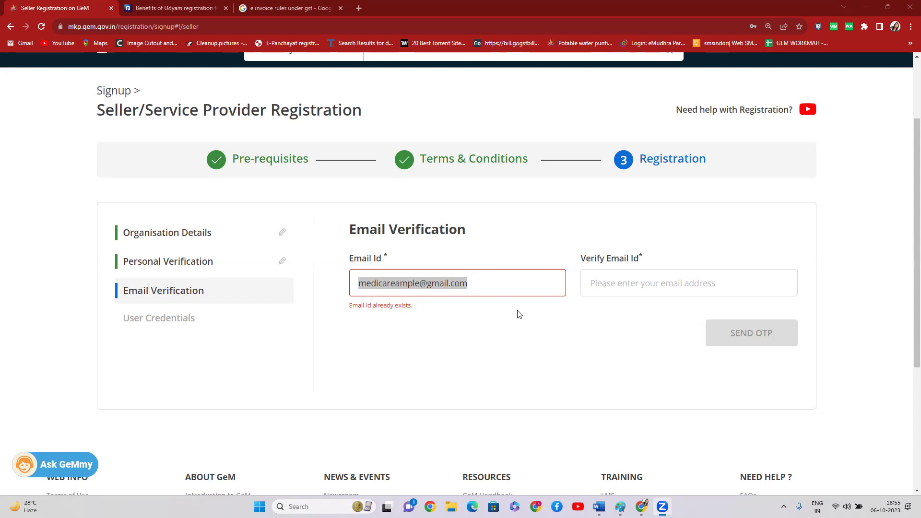
{"action": "mouse_move", "coordinate": [504, 290]}
{"action": "left_mouse_down"}
{"action": "mouse_move", "coordinate": [340, 293]}
{"action": "mouse_move", "coordinate": [498, 290]}
{"action": "left_mouse_up"}
Step: Replace the already-registered email with a new address and begin repeating it in Verify Email Id
{"action": "key", "text": "ctrl+a"}
{"action": "key", "text": "BackSpace"}
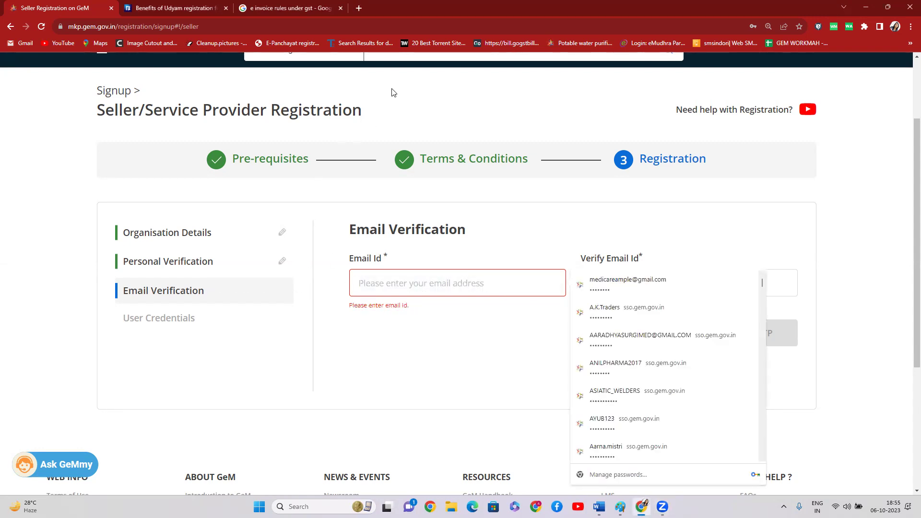
{"action": "left_click", "coordinate": [370, 275]}
{"action": "key", "text": "Caps_Lock"}
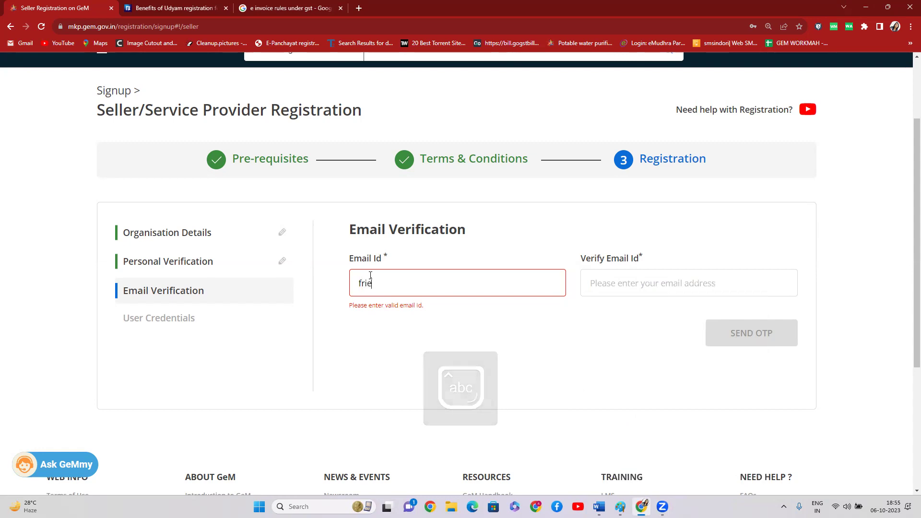
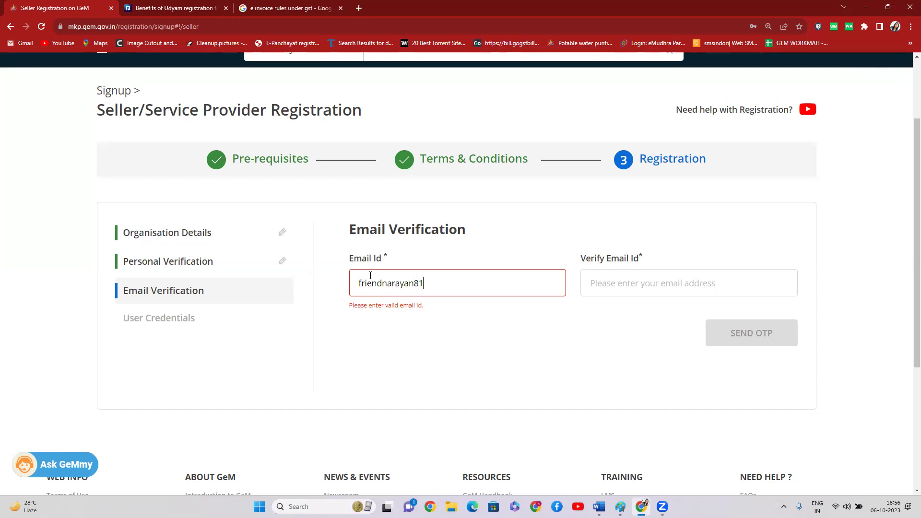
{"action": "left_click", "coordinate": [662, 288]}
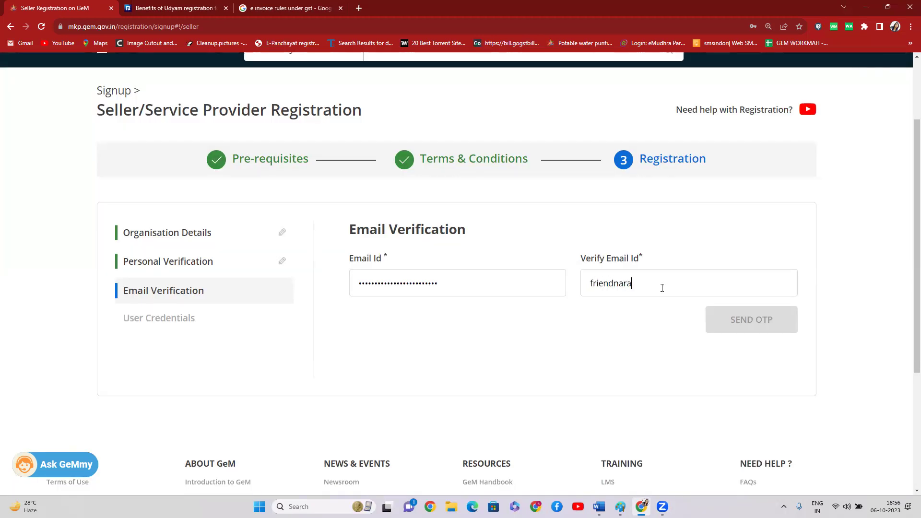
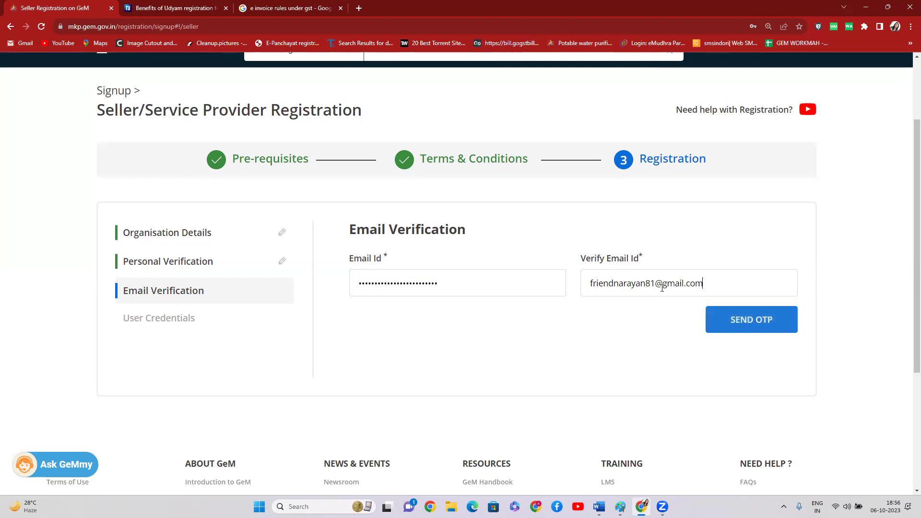
Step: Send an OTP to the new email, enter the code, and continue to user credentials
{"action": "left_click", "coordinate": [757, 322]}
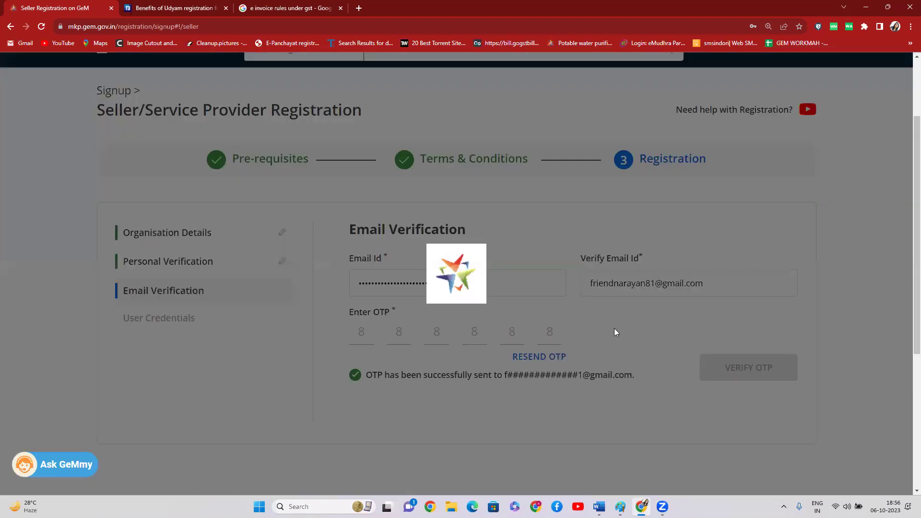
{"action": "left_click", "coordinate": [355, 328]}
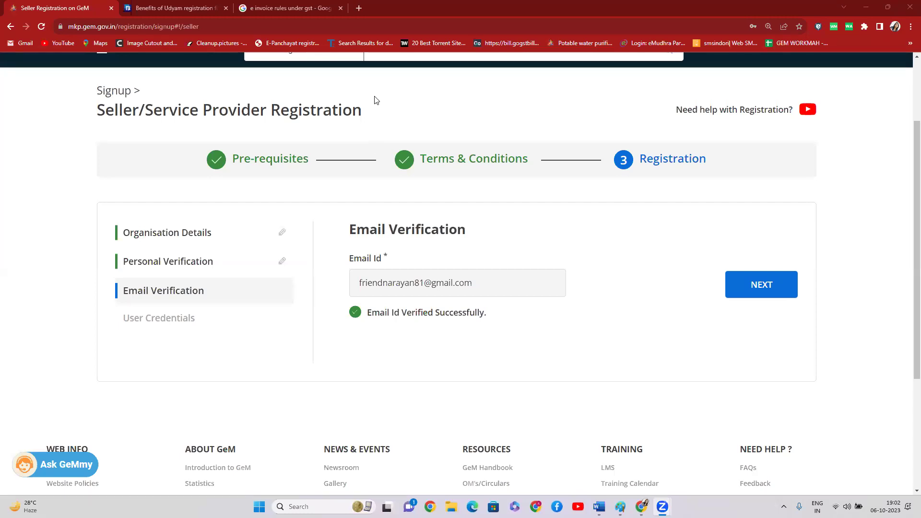
{"action": "left_click", "coordinate": [767, 294]}
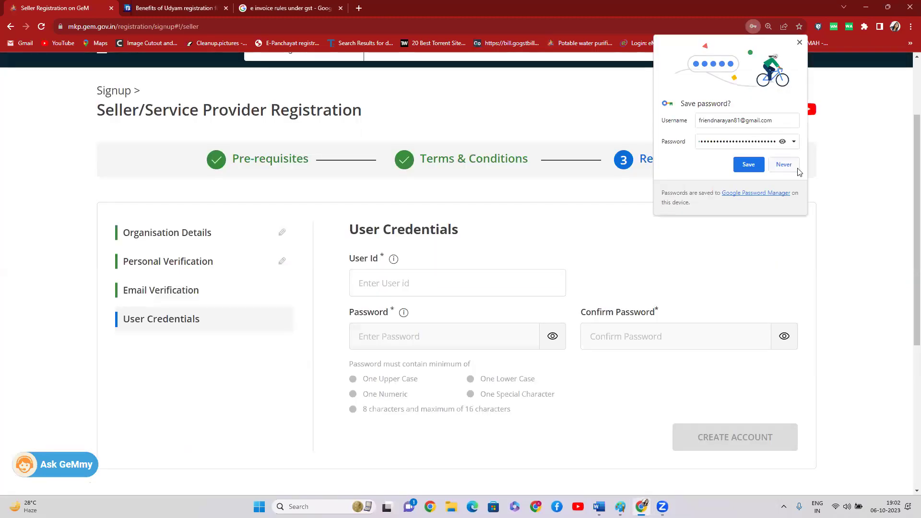
Step: Dismiss the save-password prompt, enter the seller's user ID, and type a first password
{"action": "left_click", "coordinate": [784, 164]}
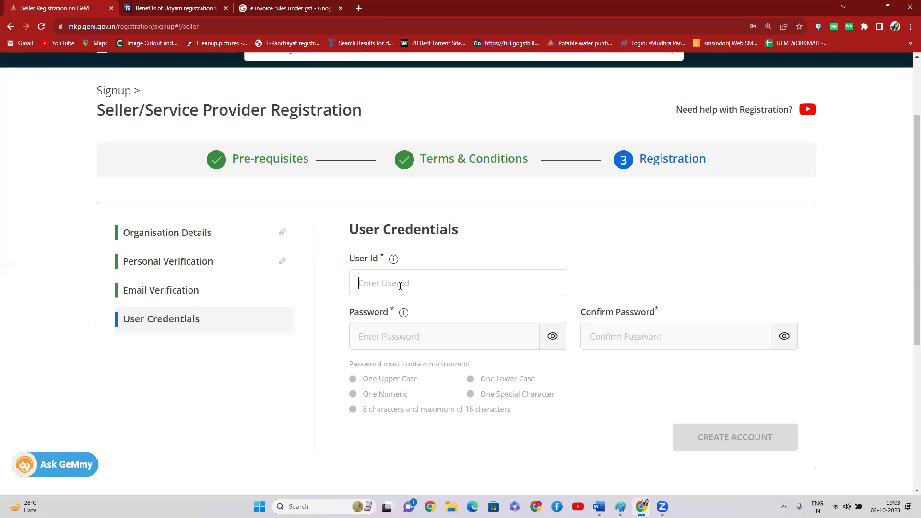
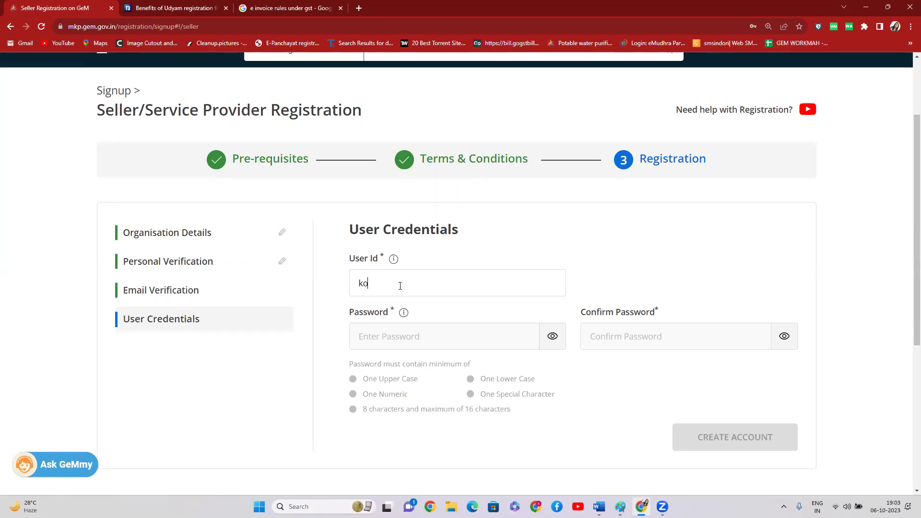
{"action": "left_click", "coordinate": [438, 340]}
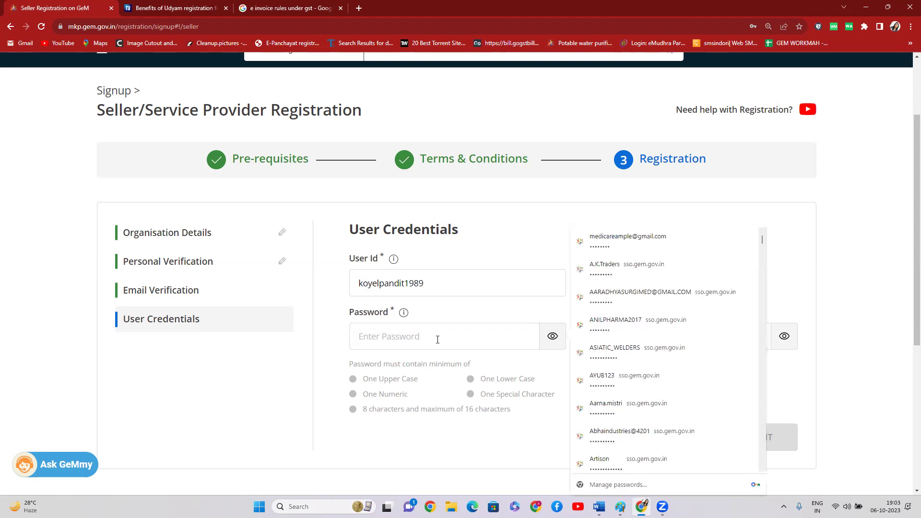
{"action": "type", "text": "K"}
{"action": "key", "text": "BackSpace"}
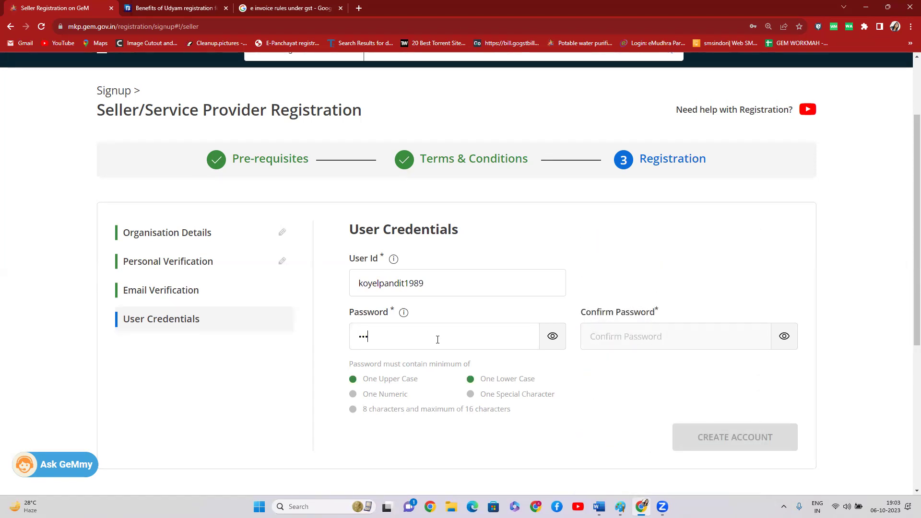
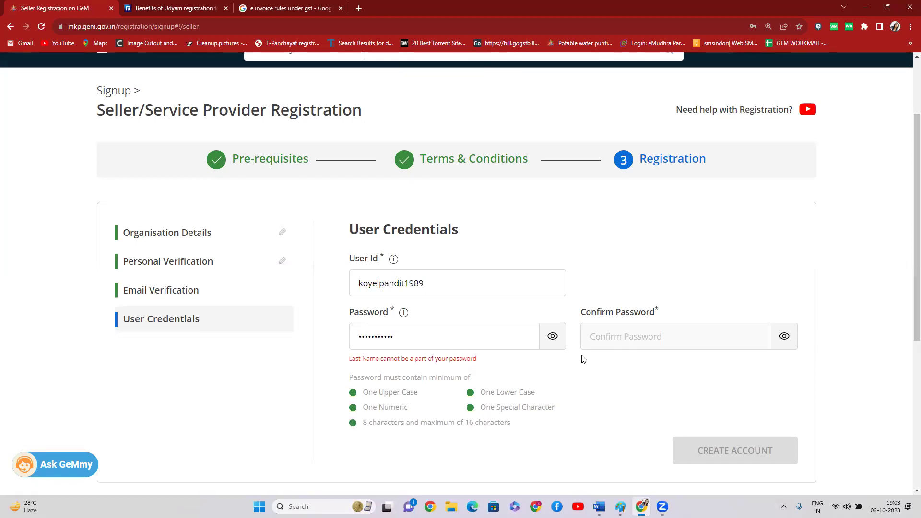
Step: Clear and retype the password twice after it is rejected for containing the owner's name
{"action": "left_click_drag", "start_coordinate": [393, 337], "coordinate": [336, 342]}
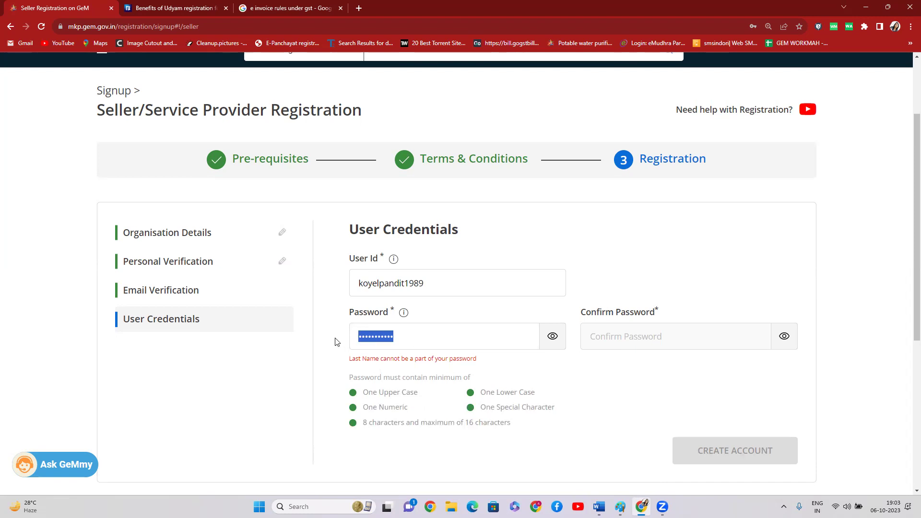
{"action": "key", "text": "BackSpace"}
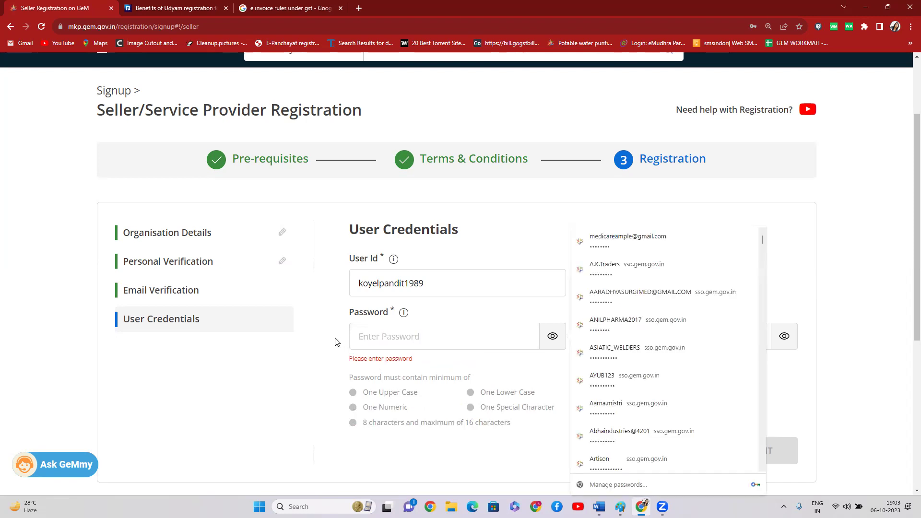
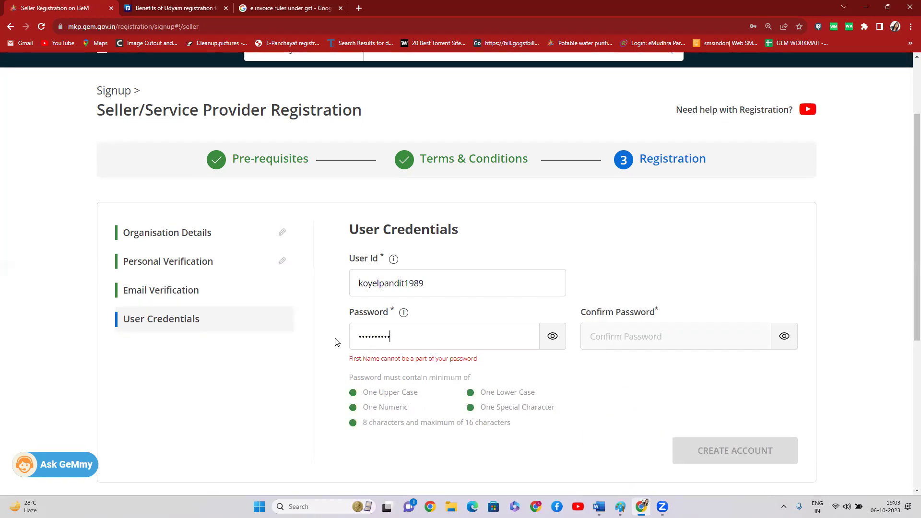
{"action": "left_click_drag", "start_coordinate": [430, 337], "coordinate": [268, 345]}
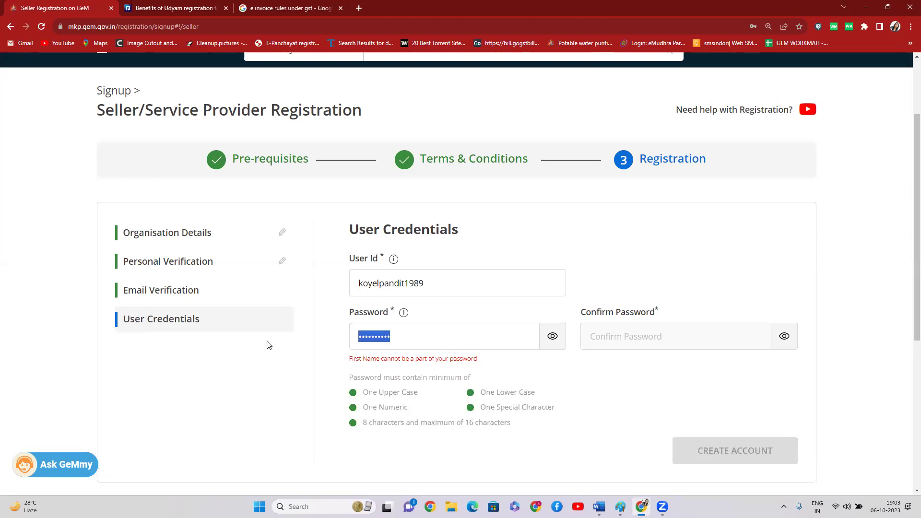
{"action": "key", "text": "BackSpace"}
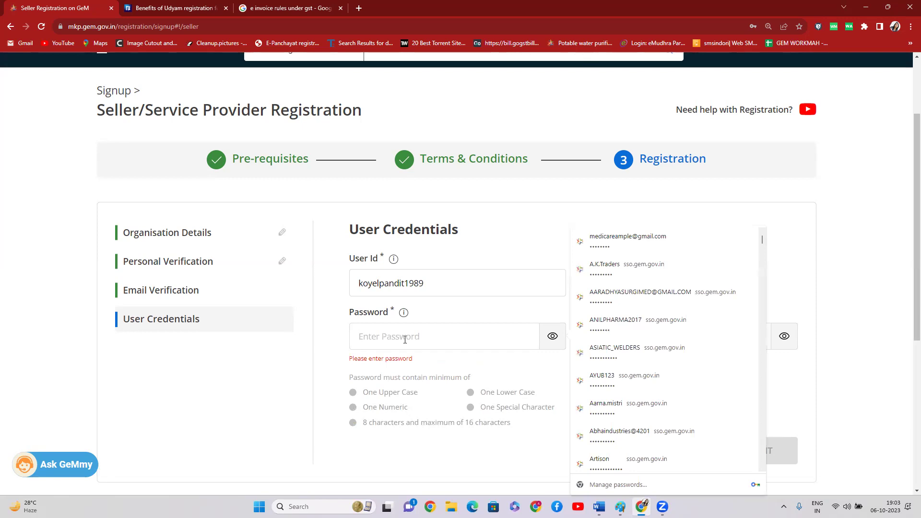
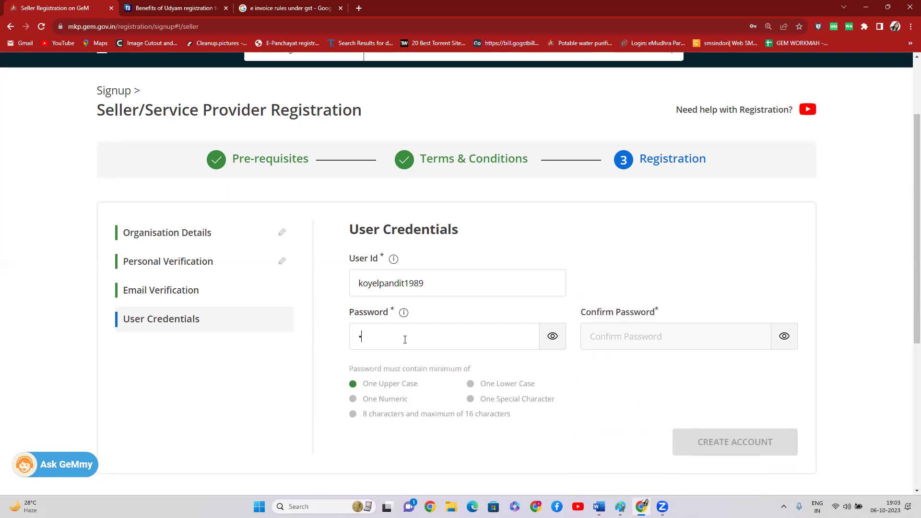
Step: Repeat the password in Confirm Password and create the seller account
{"action": "left_click", "coordinate": [639, 329]}
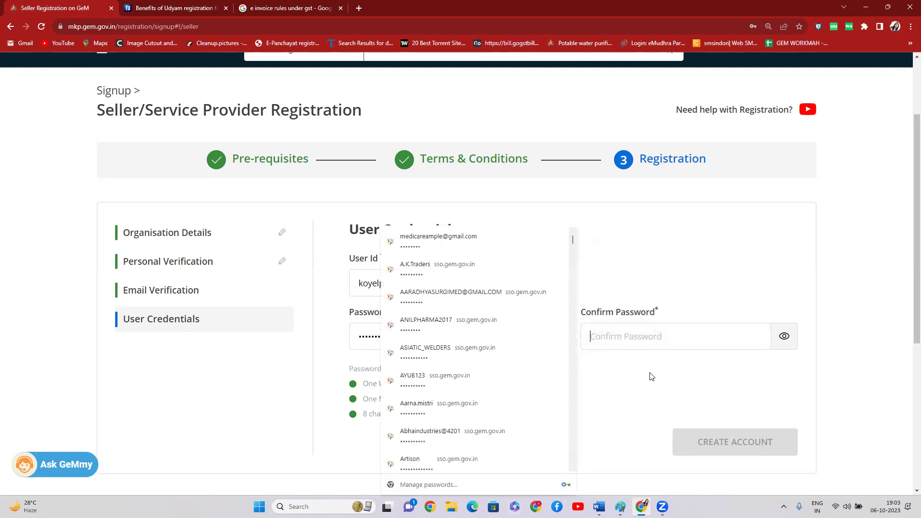
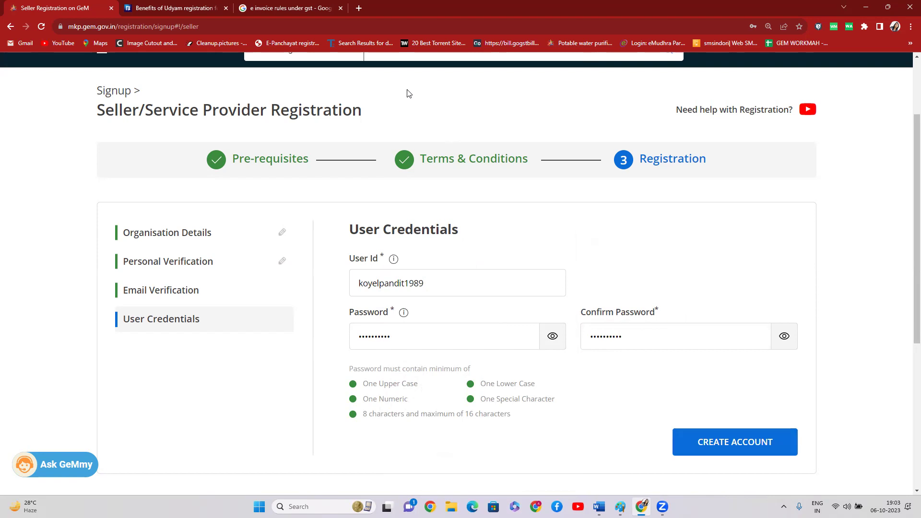
{"action": "left_click", "coordinate": [735, 442]}
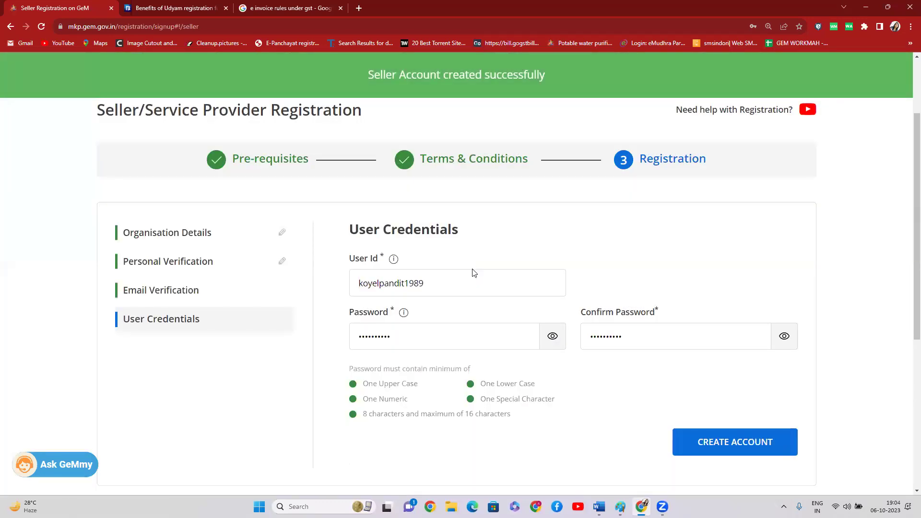
Step: Save the new GeM login in Chrome and scroll the Seller Profile back to the top
{"action": "scroll", "coordinate": [474, 269], "scroll_direction": "down", "scroll_amount": 5}
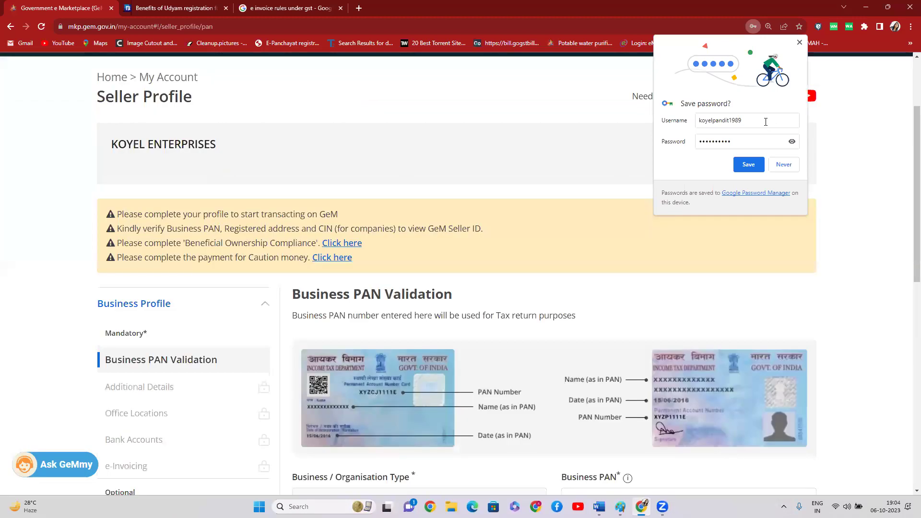
{"action": "double_click", "coordinate": [698, 121]}
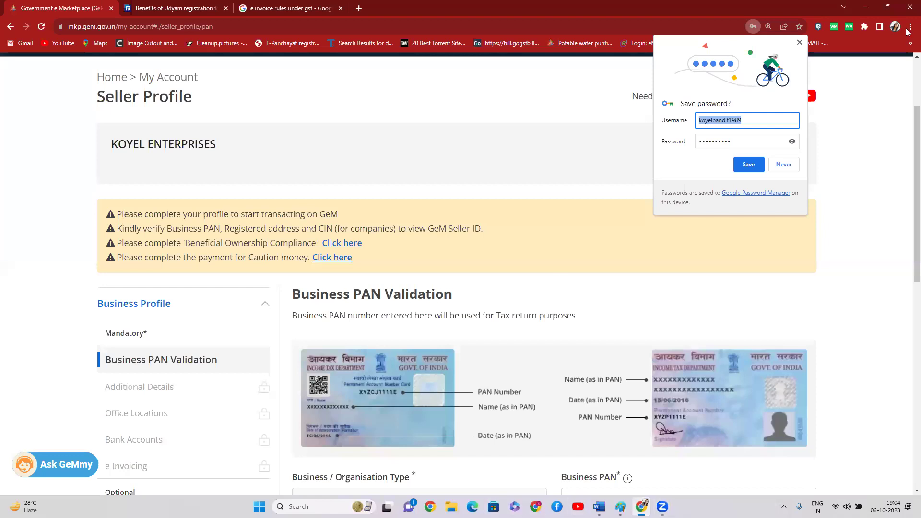
{"action": "left_click", "coordinate": [753, 166]}
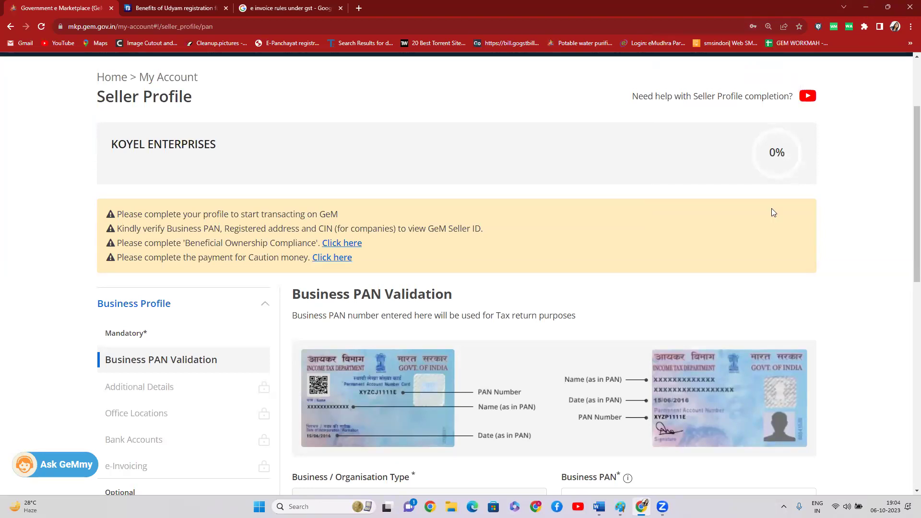
{"action": "left_click_drag", "start_coordinate": [909, 178], "coordinate": [908, 106]}
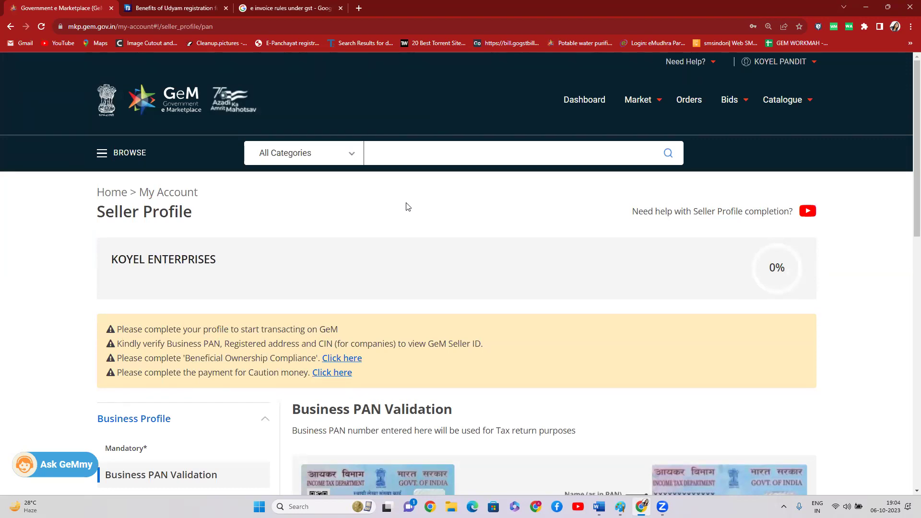
Step: Open a new tab, type in its address bar, then switch back to the GeM Seller Profile tab
{"action": "left_click", "coordinate": [359, 8]}
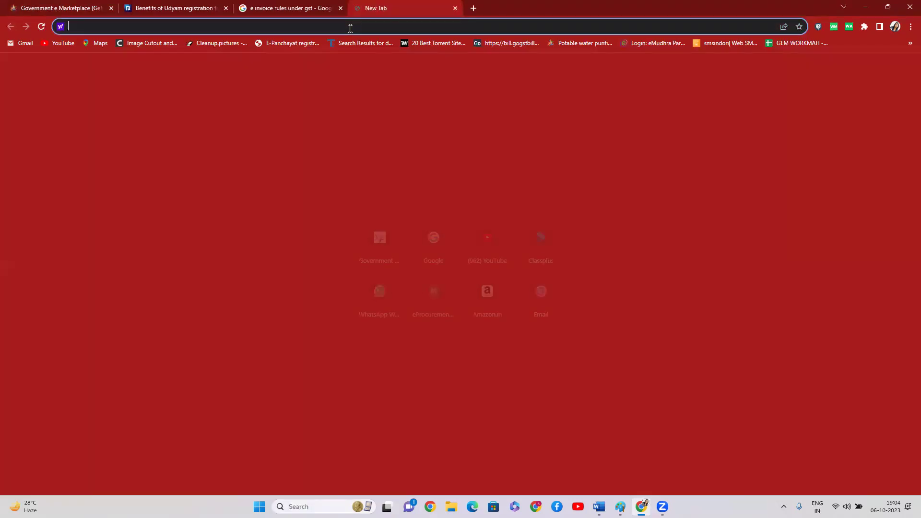
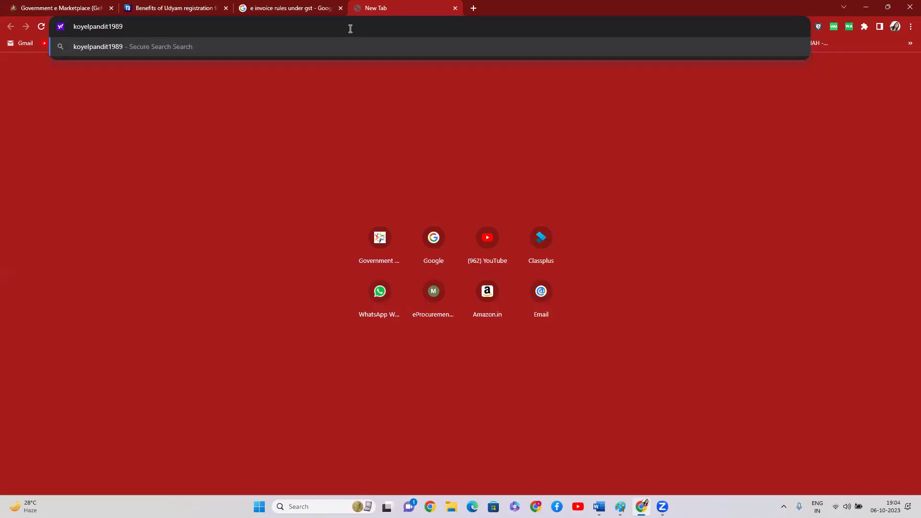
{"action": "left_click", "coordinate": [281, 8]}
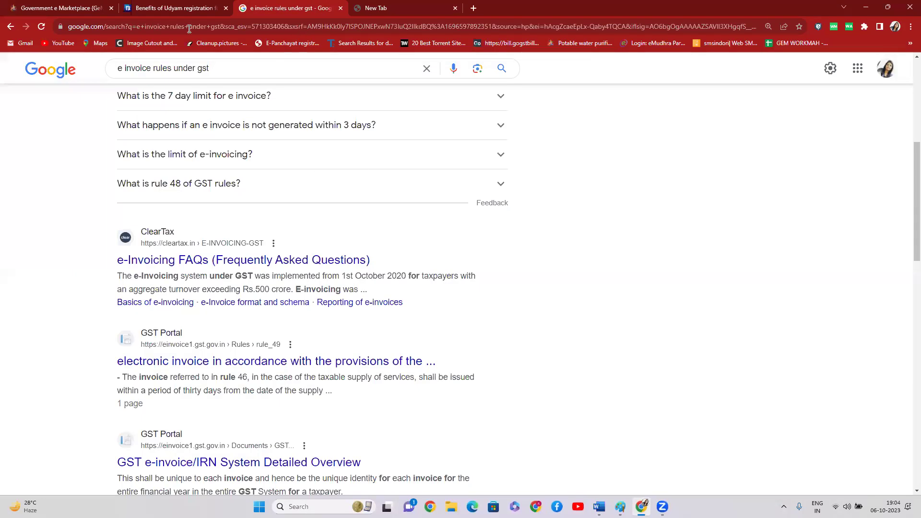
{"action": "left_click", "coordinate": [62, 8]}
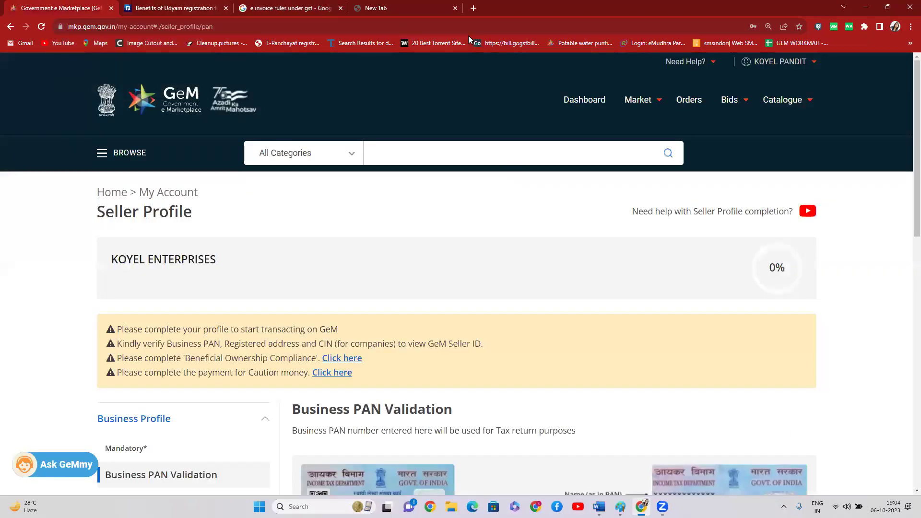